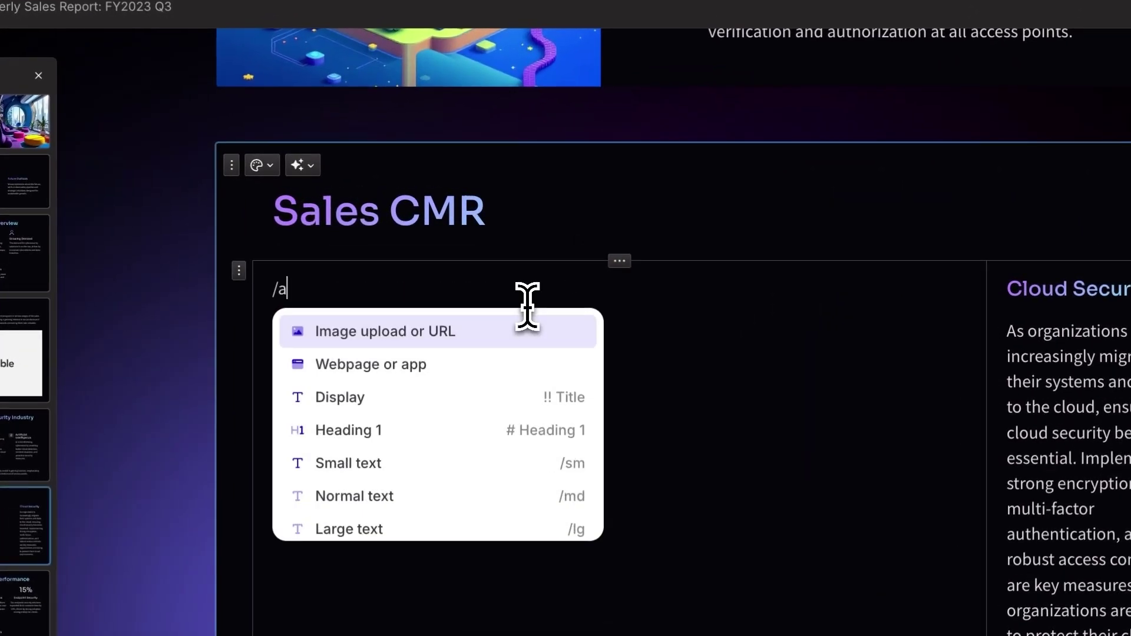
- Insert an Airtable embed with /airtable under Sales CMR and paste the table's link
text(irtable)
click(539, 338)
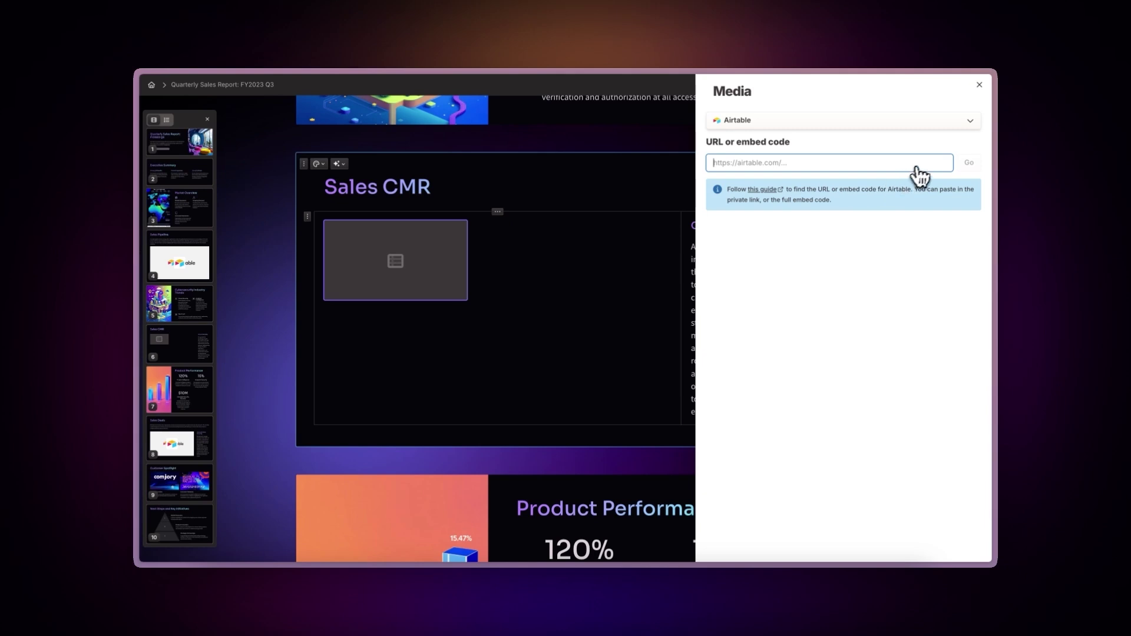
text(https://airtable.com/embed/appisBoUSGPSkCFel/shrTH7f1fB9EwSxh8)
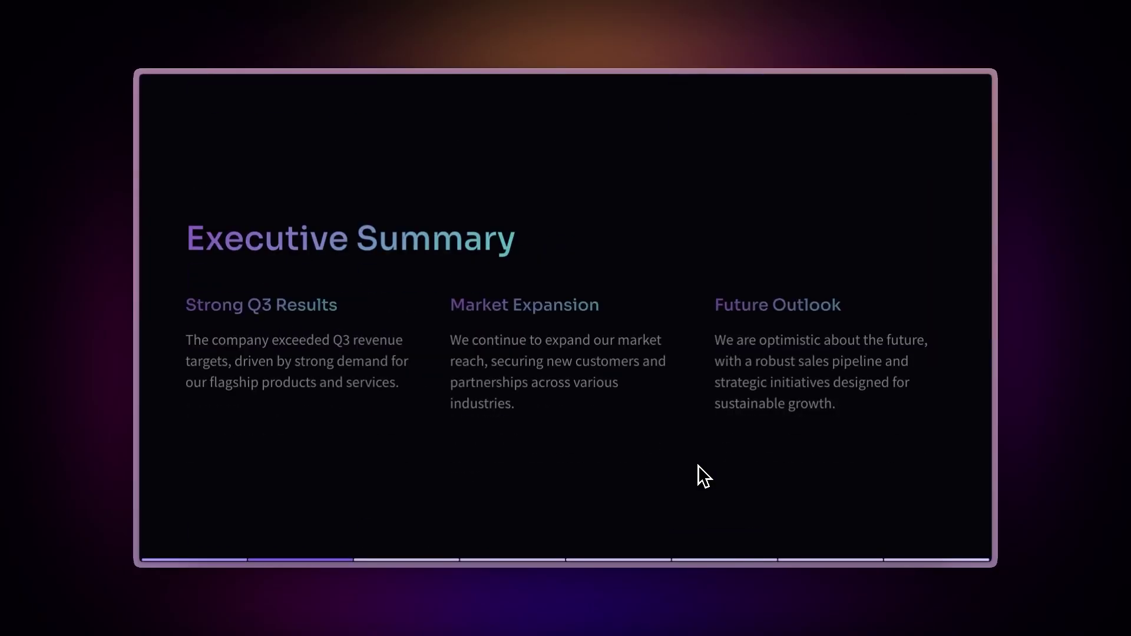
key(Right)
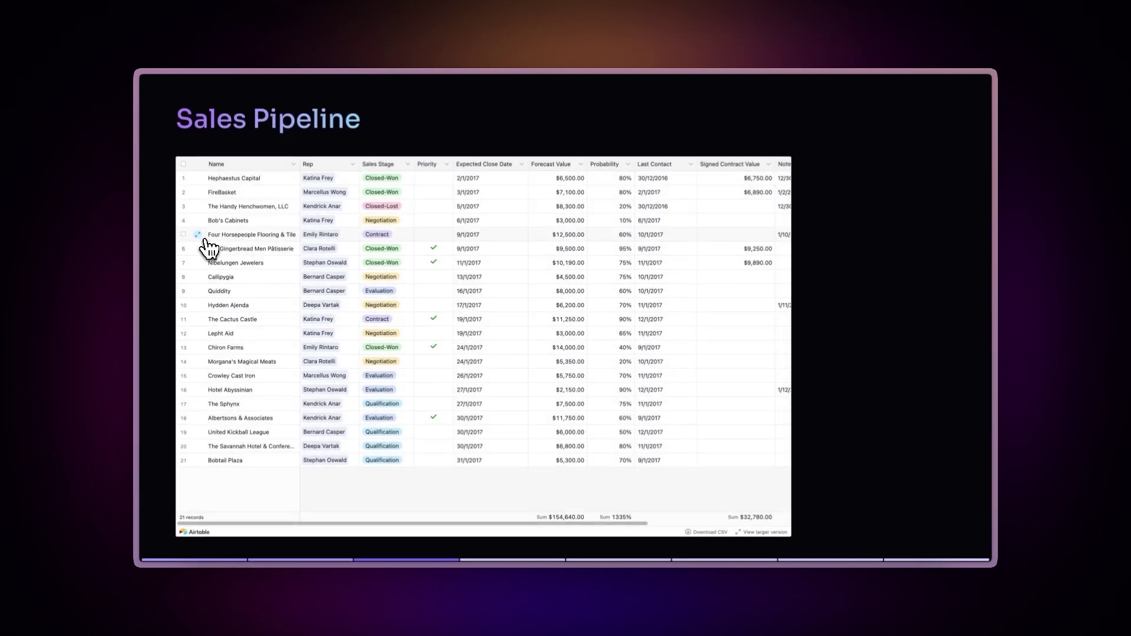
- While presenting, open the Four Horsepeople Flooring & Tile record and the Backlog's Wireframe user interface task
click(203, 238)
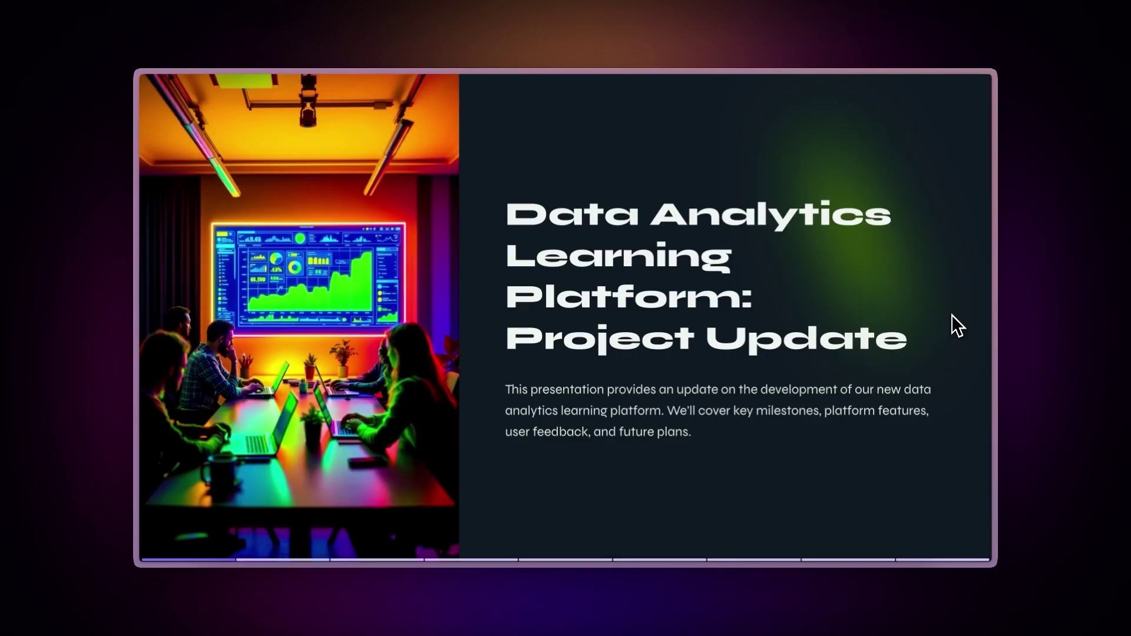
key(Right)
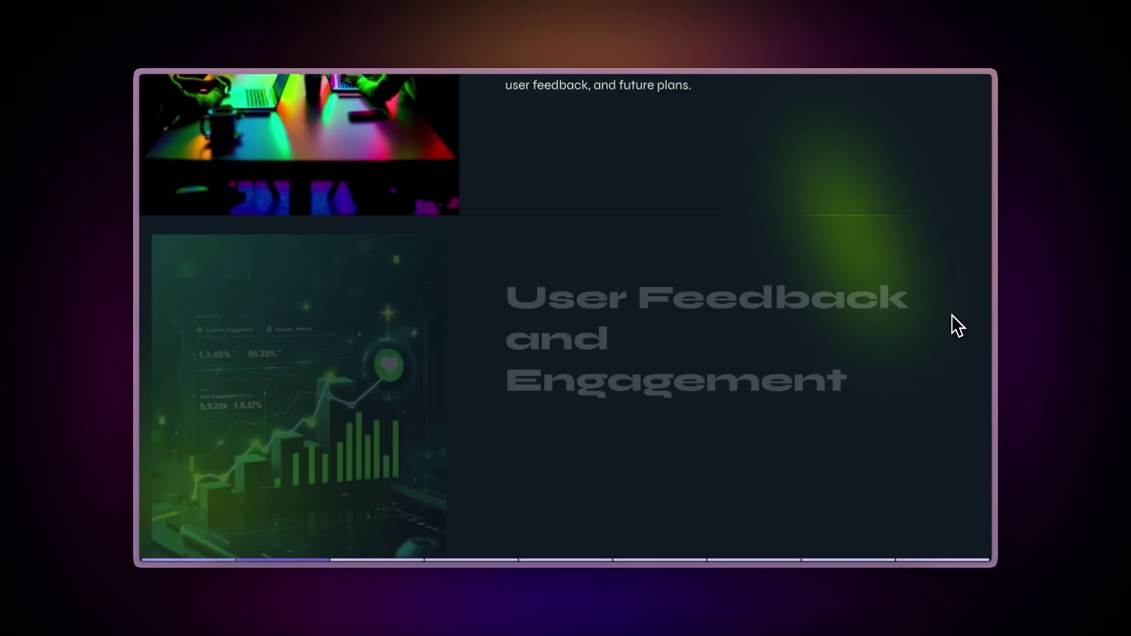
key(Right)
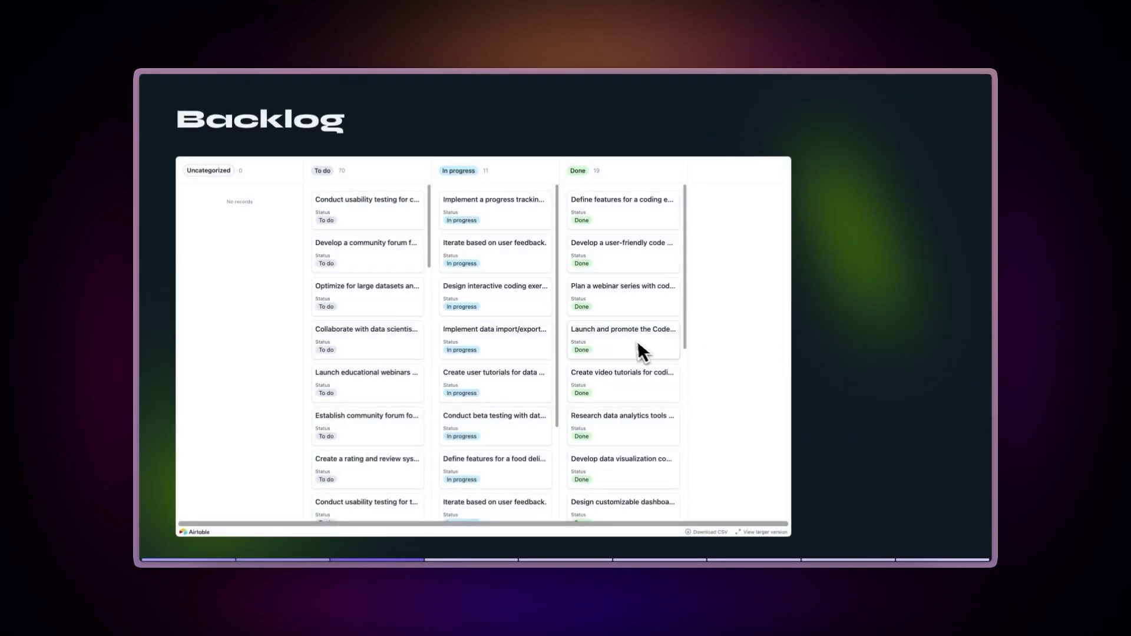
scroll(629, 341, down, 4)
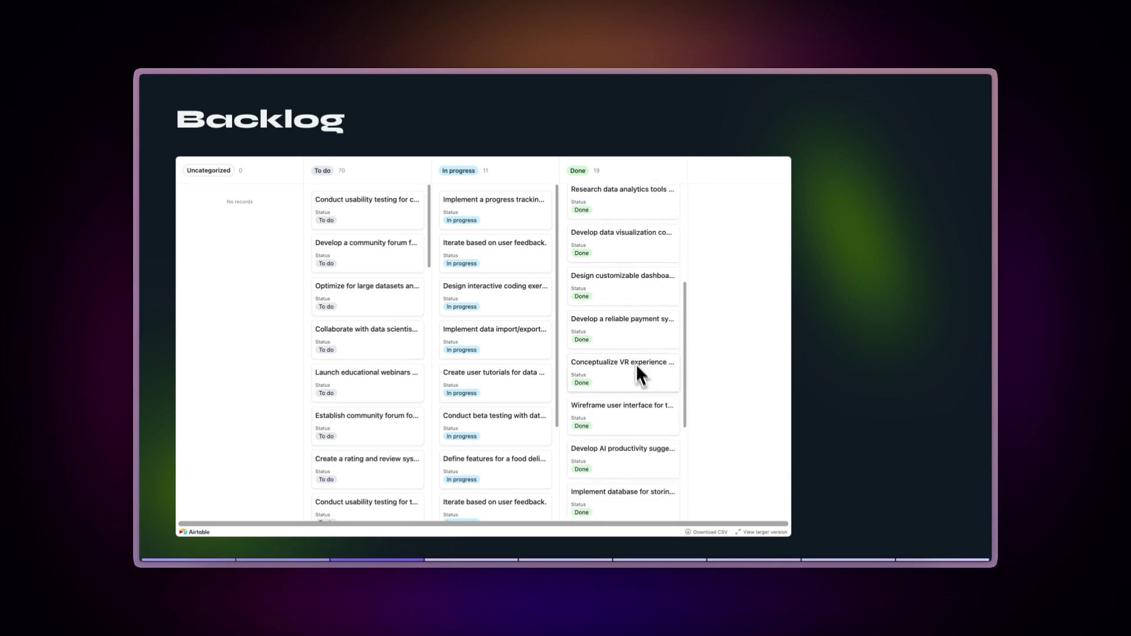
click(649, 409)
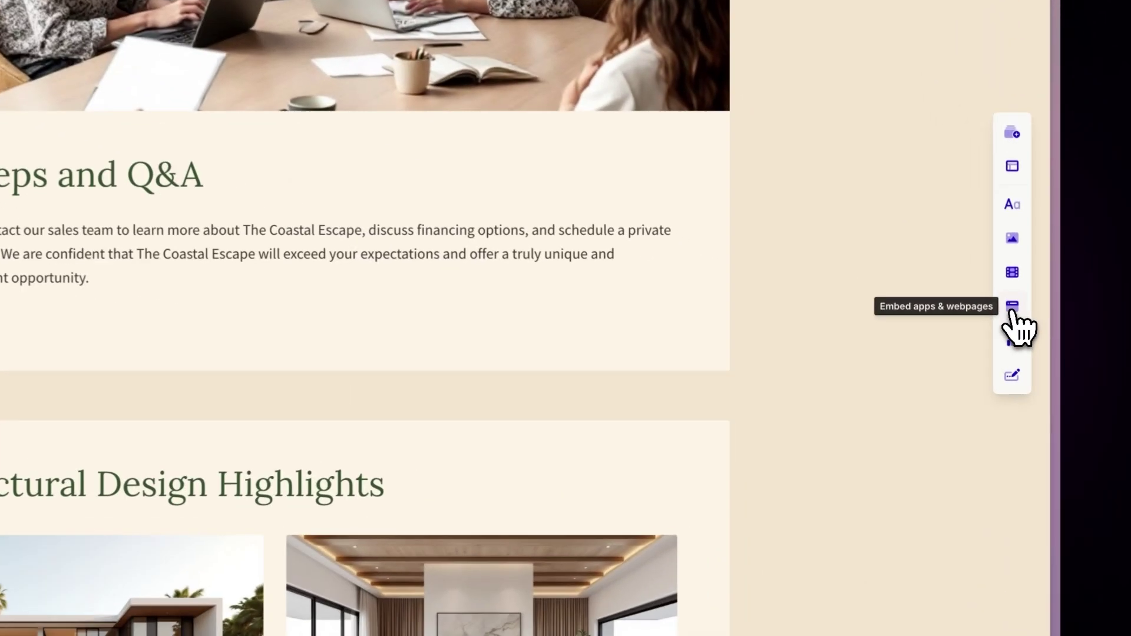
- Drop an Airtable embed under the Next Steps and Q&A paragraph and load the Contact Sales form link
mouse_move(970, 348)
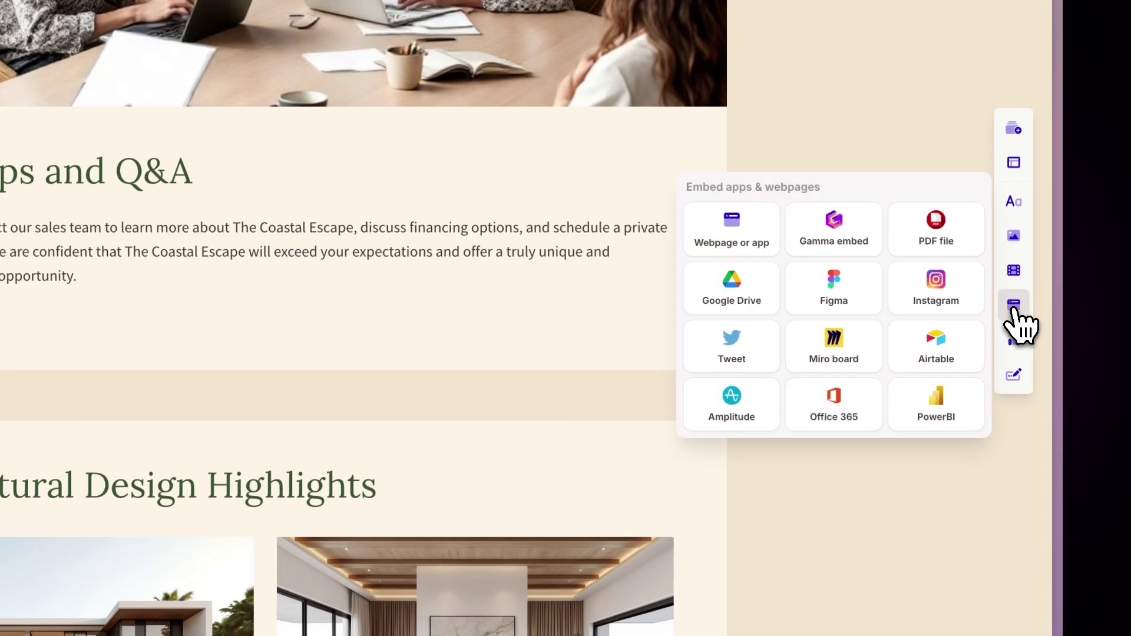
drag(949, 339, 530, 326)
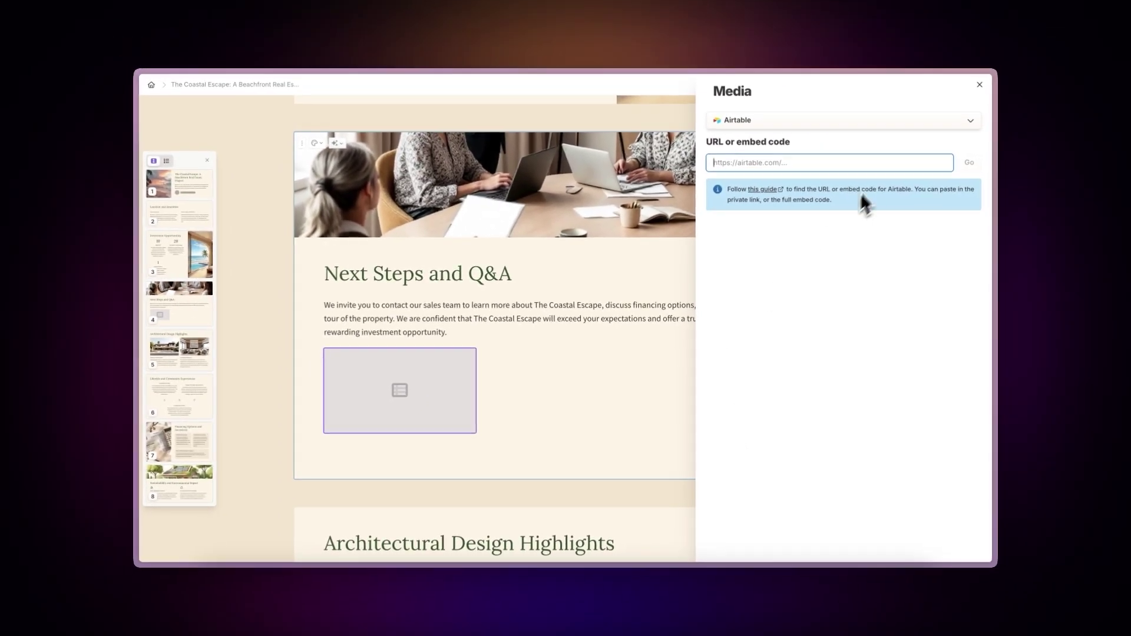
key(Return)
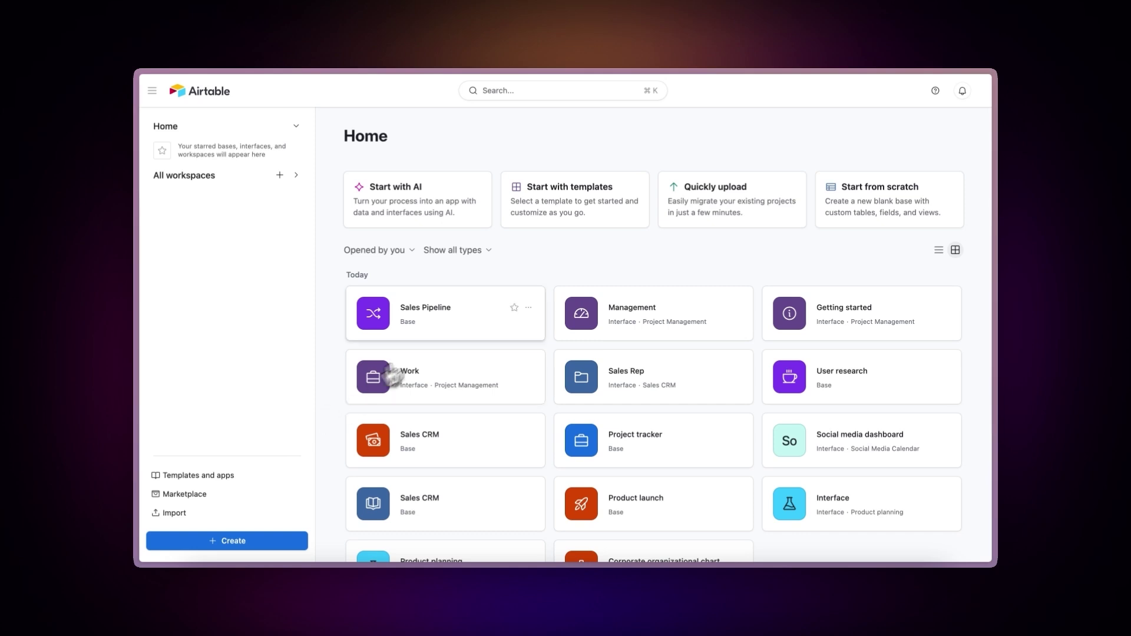
- Open the Sales Pipeline base and bring up its Share publicly options
click(441, 335)
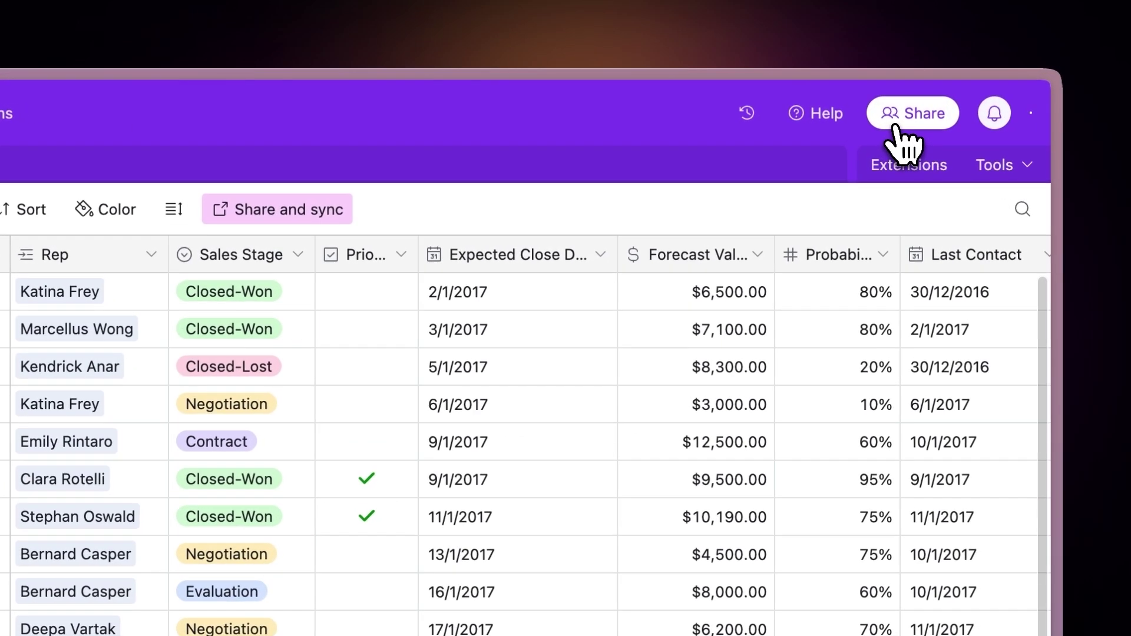
click(894, 126)
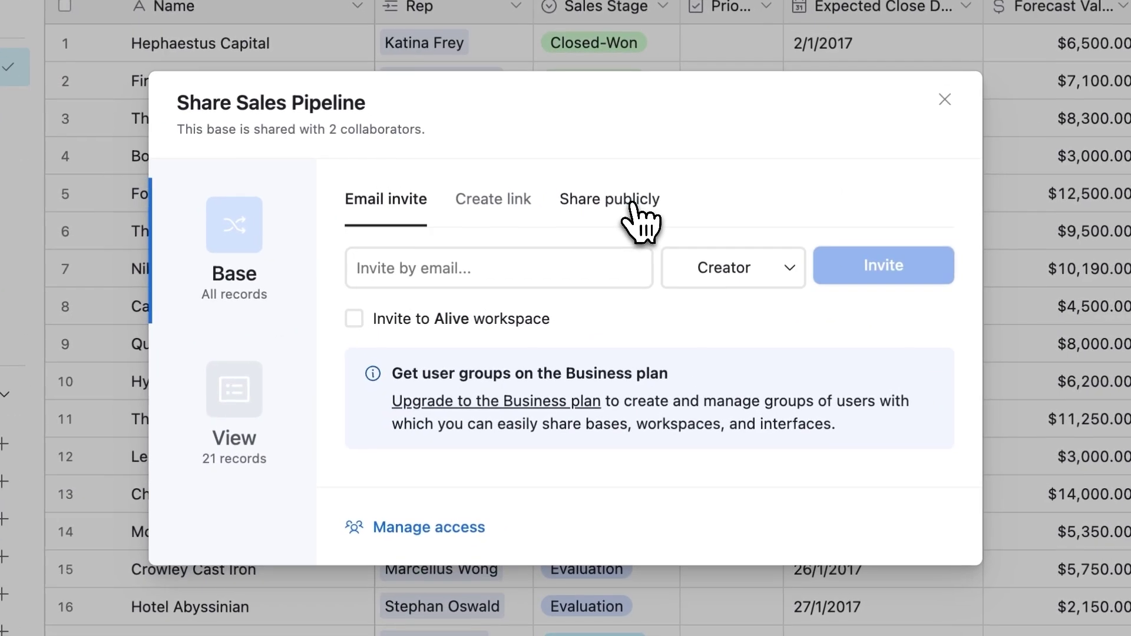
click(598, 259)
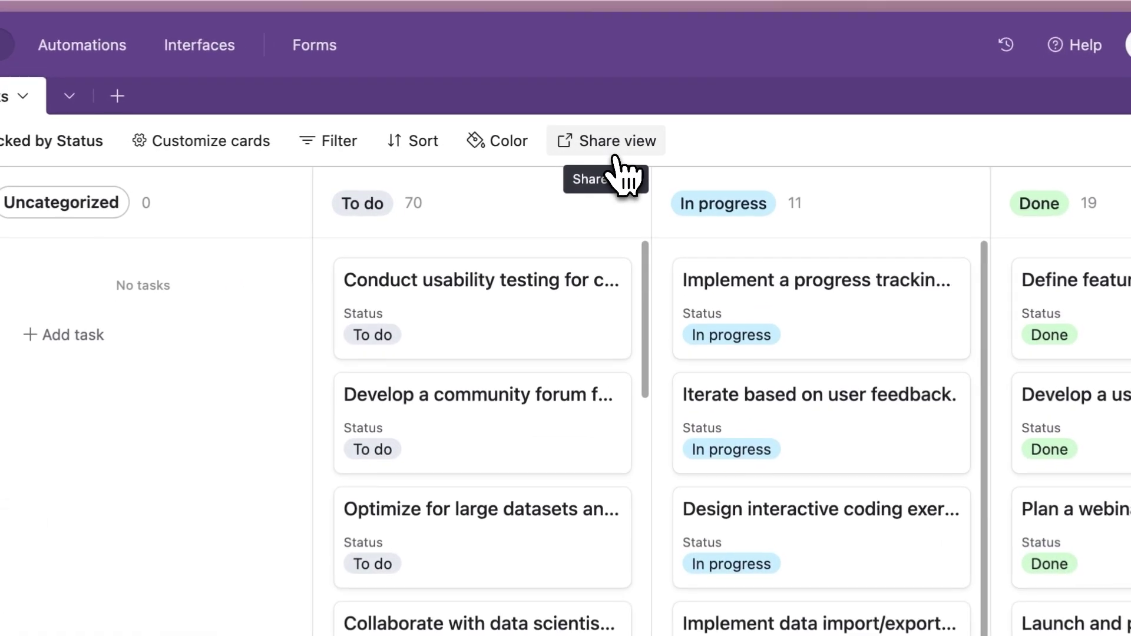
- Create a share link for the Tasks Kanban view with copying data out disabled
click(624, 143)
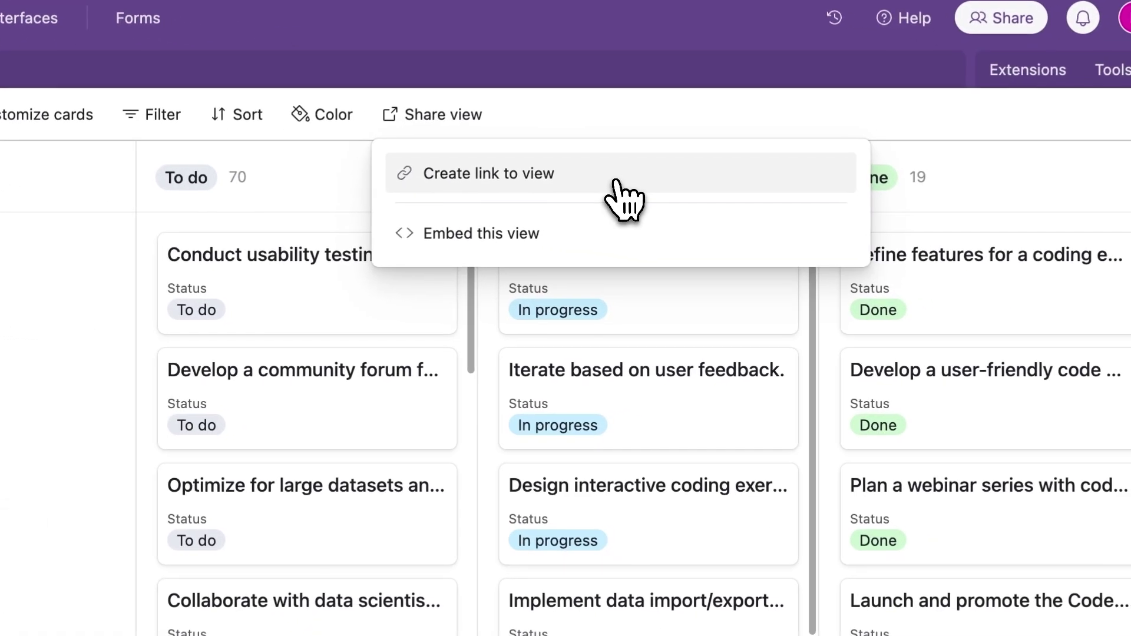
click(791, 206)
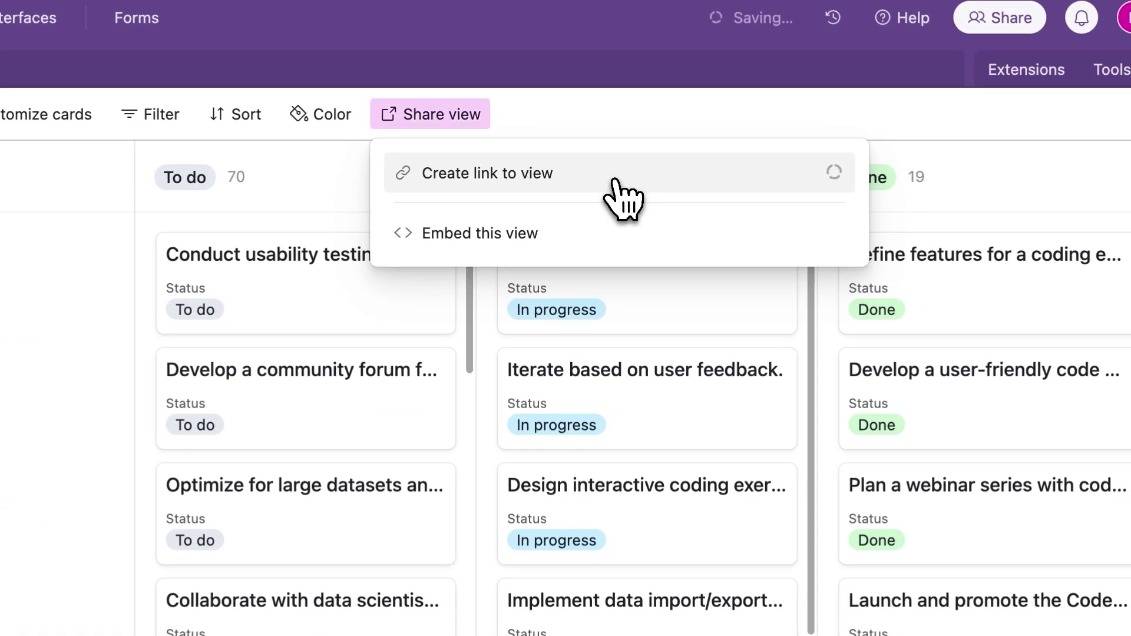
click(784, 272)
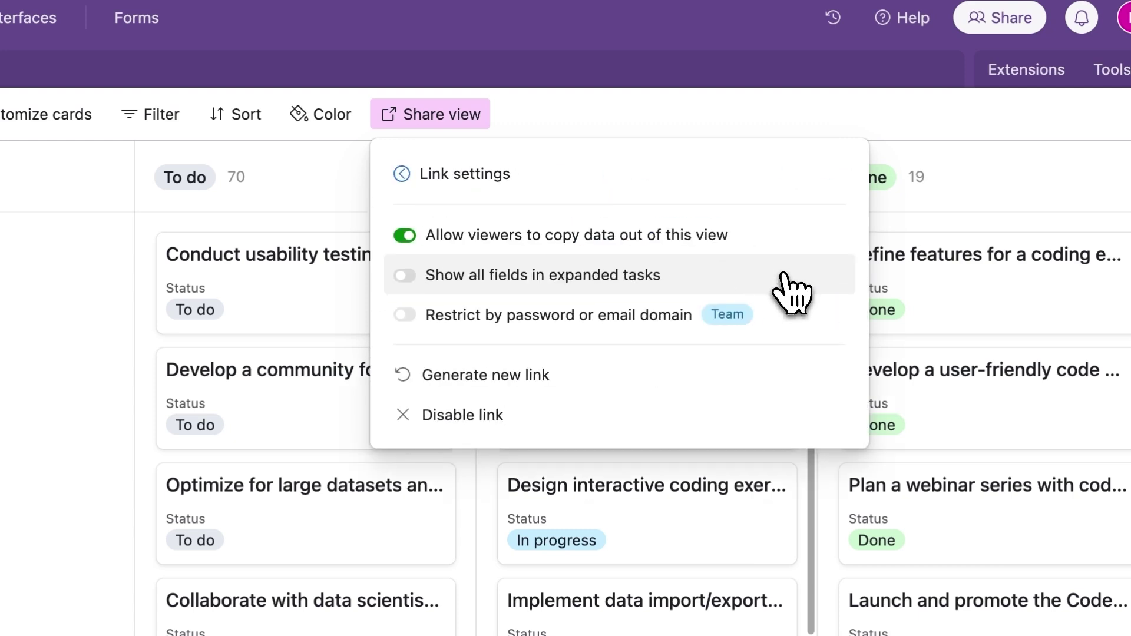
click(412, 237)
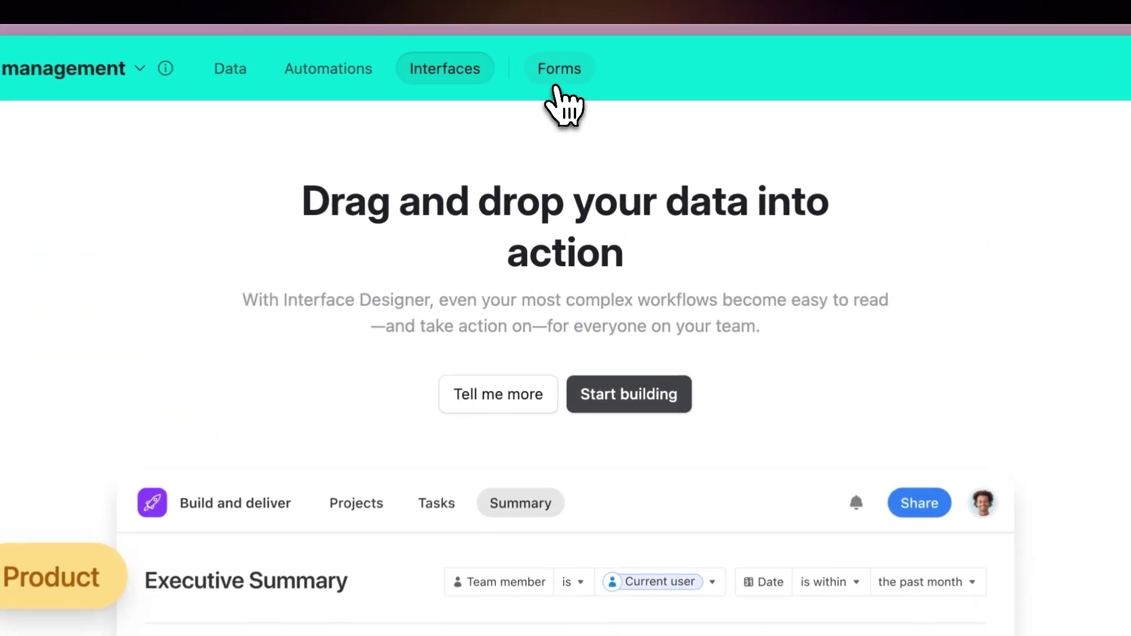
- Publish the Contact Sales form, share it with anyone on the web, and copy its link
click(556, 87)
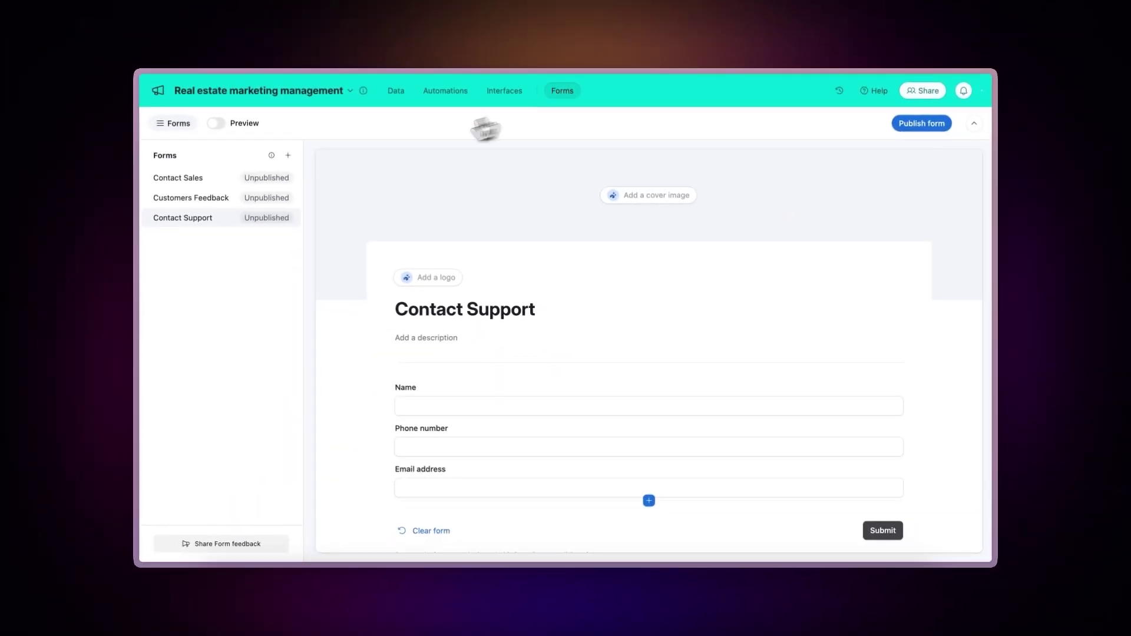
click(215, 184)
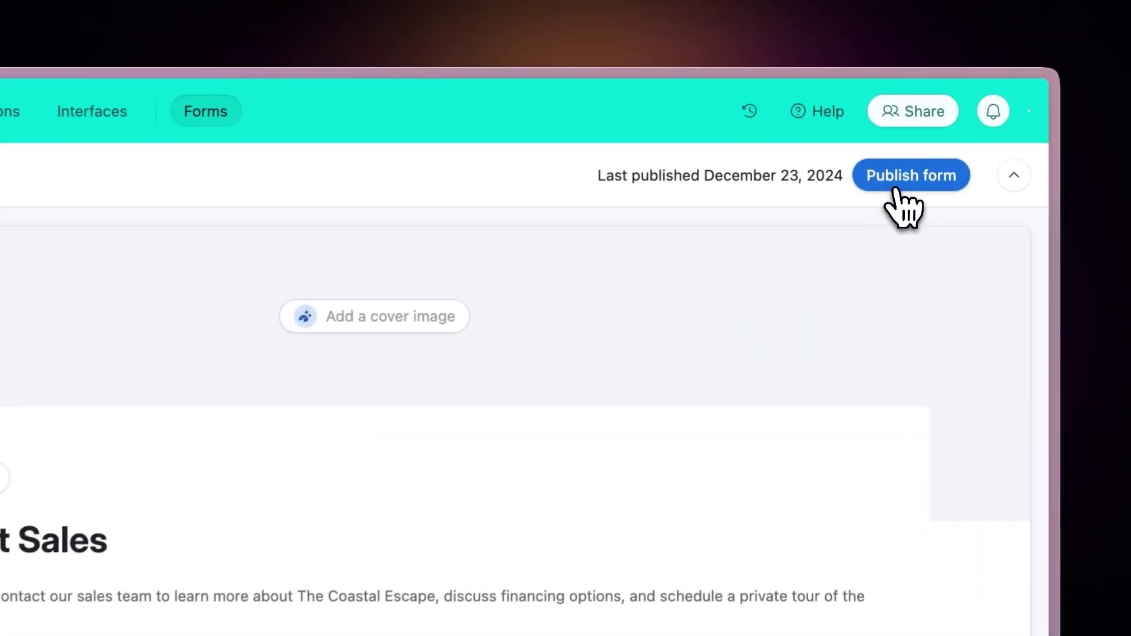
click(915, 124)
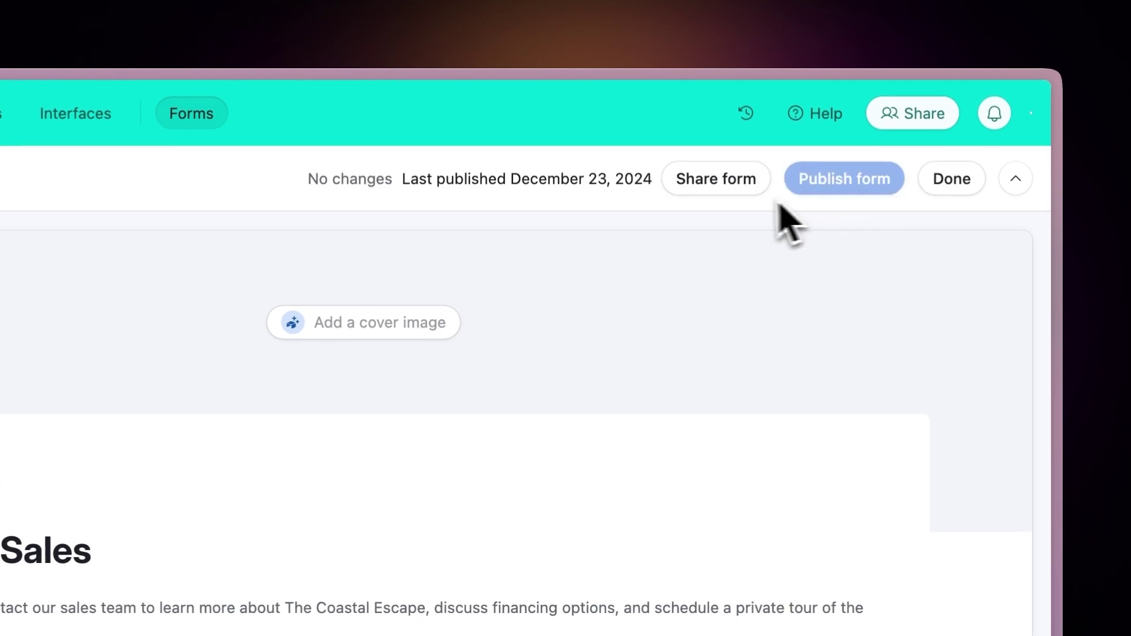
click(730, 188)
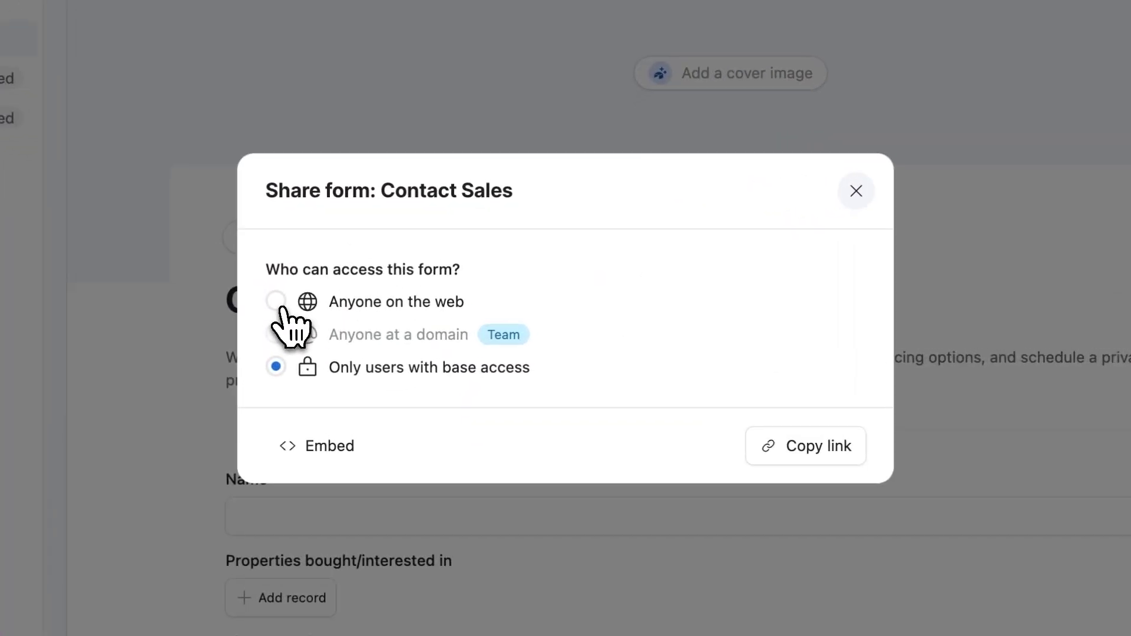
click(276, 302)
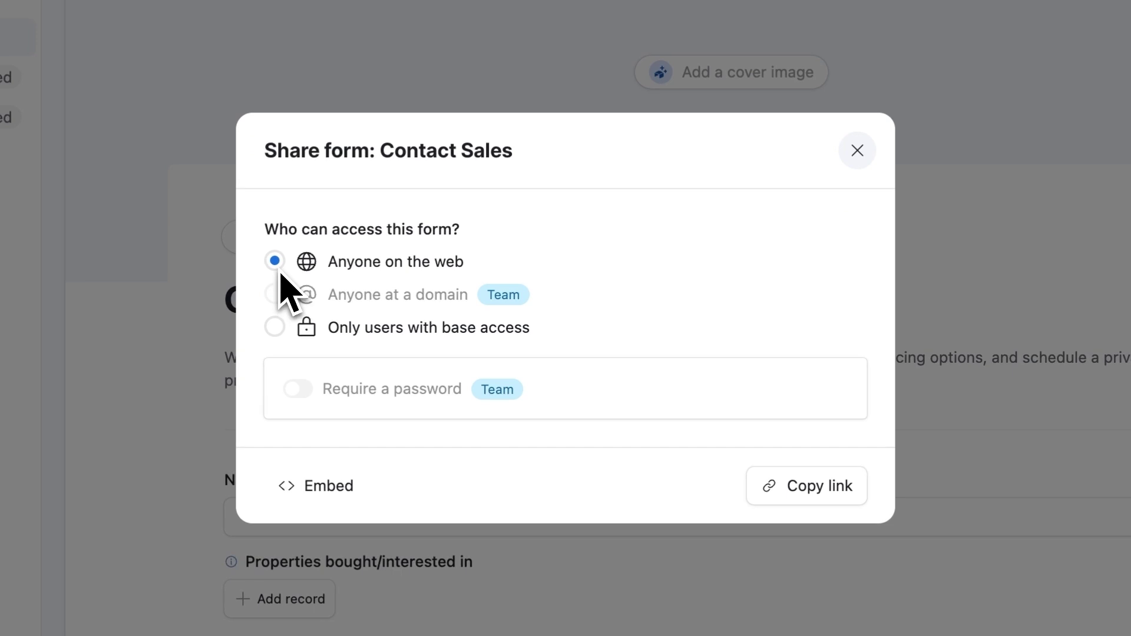
click(846, 488)
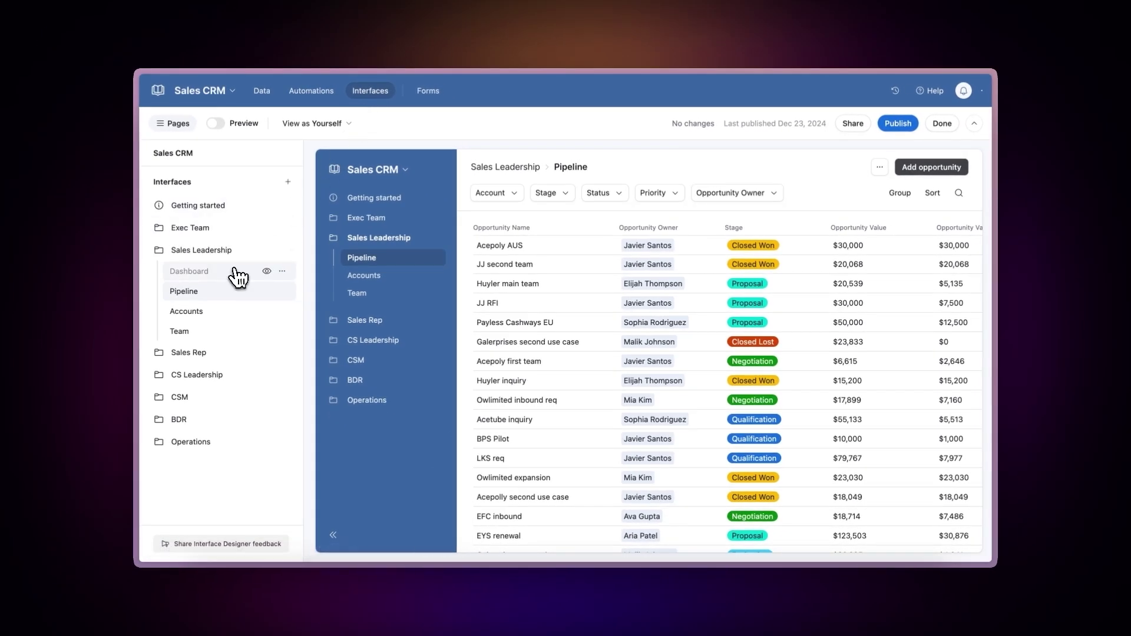
- From the Dashboard page, publish the Sales Rep interface and open its Share publicly options
click(236, 272)
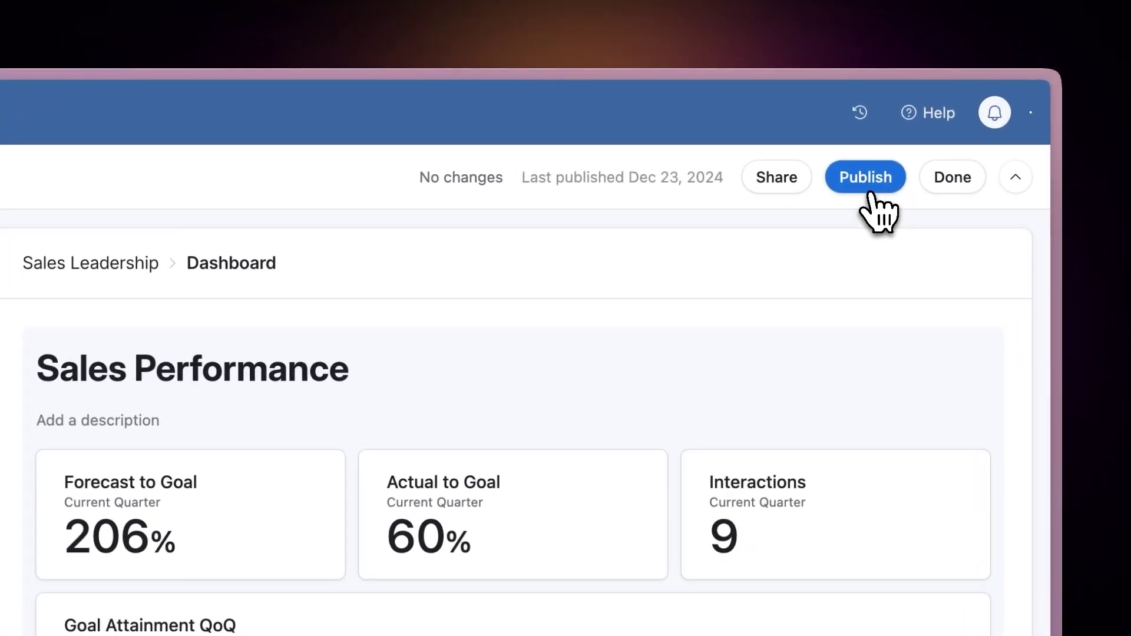
click(898, 123)
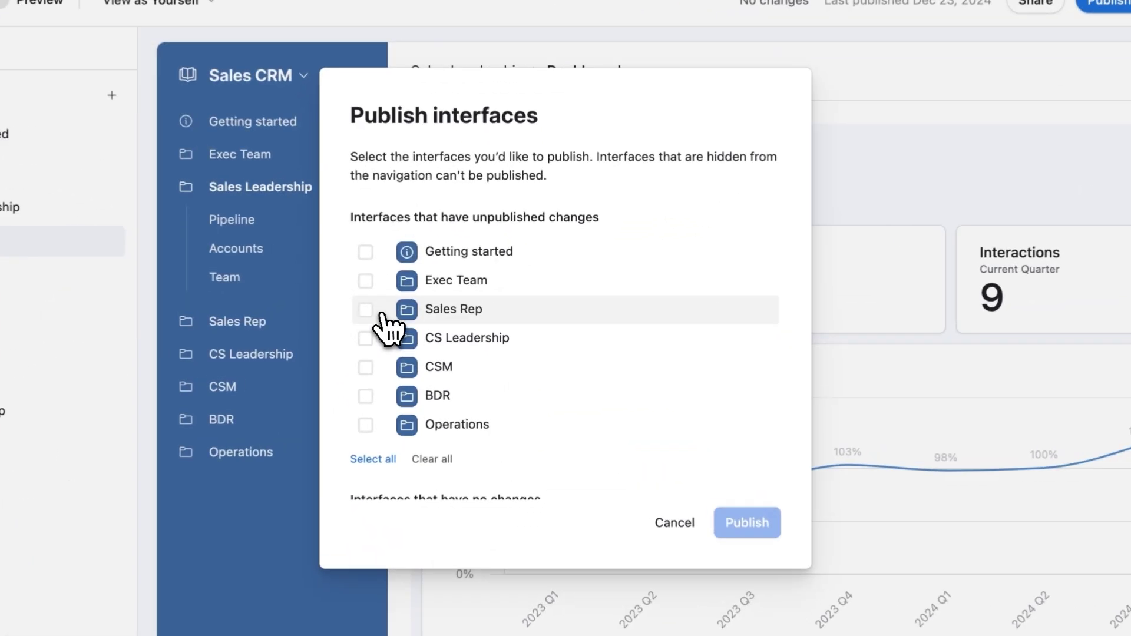
click(366, 309)
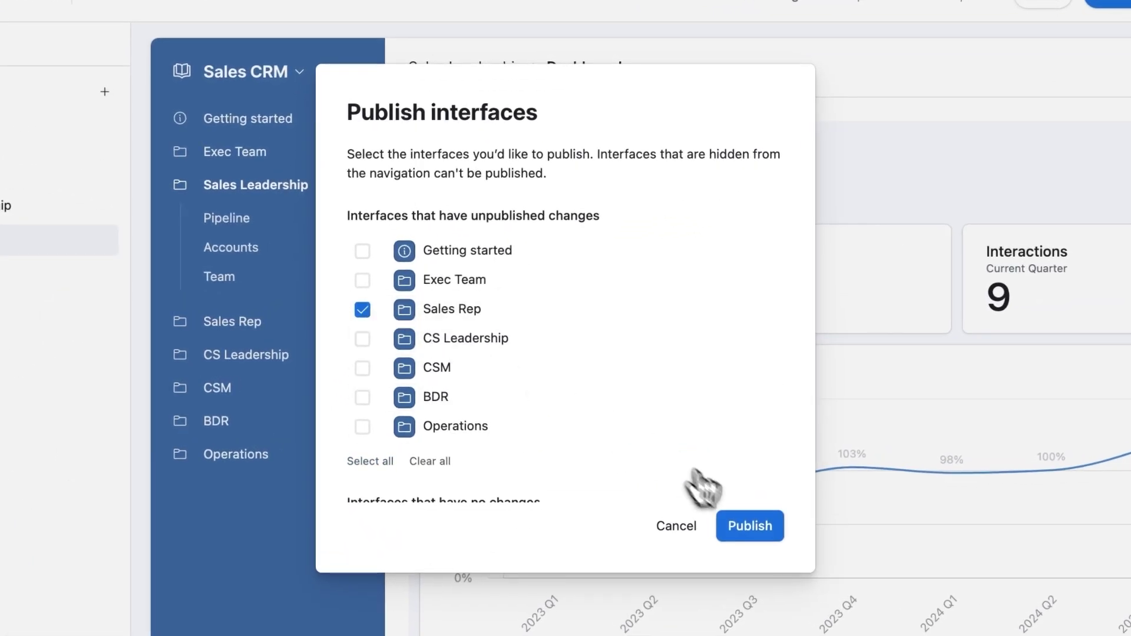
click(760, 539)
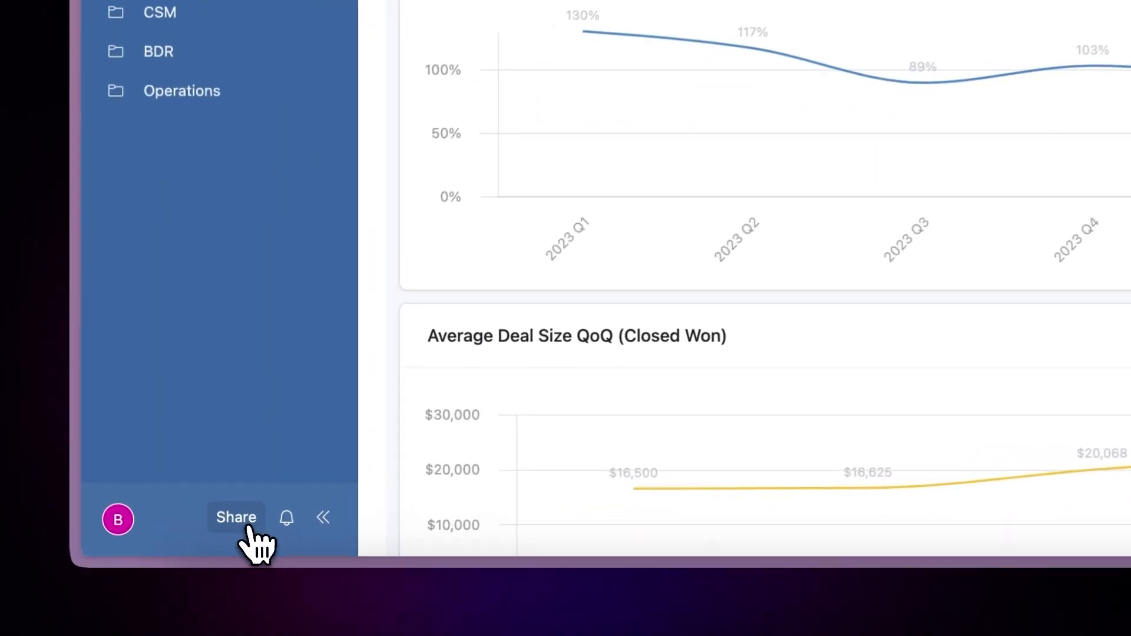
click(218, 542)
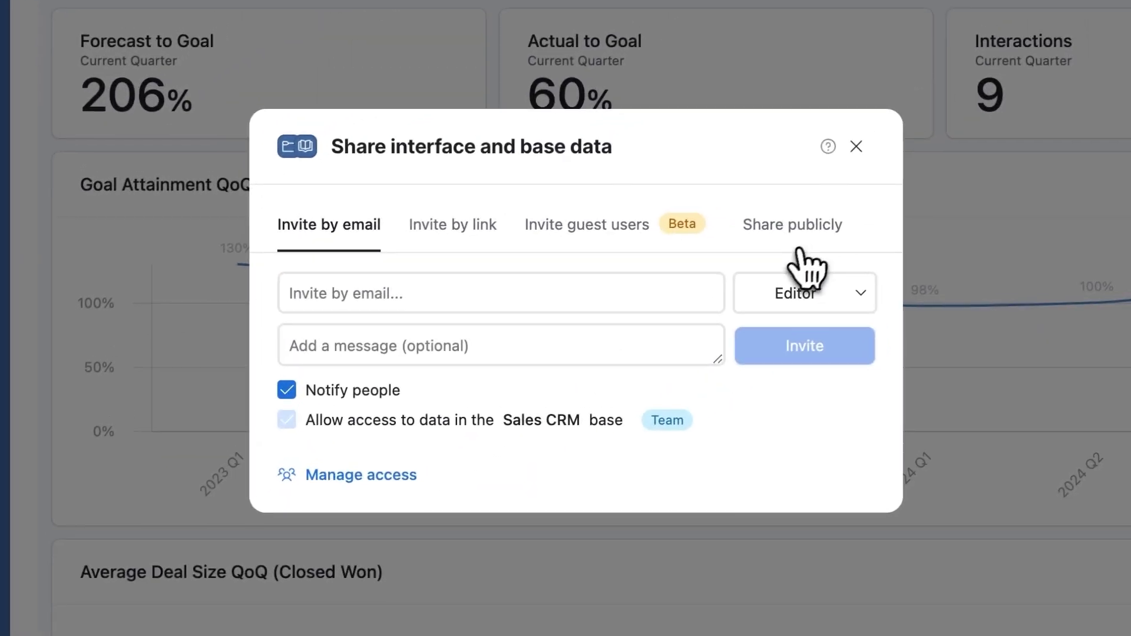
click(800, 250)
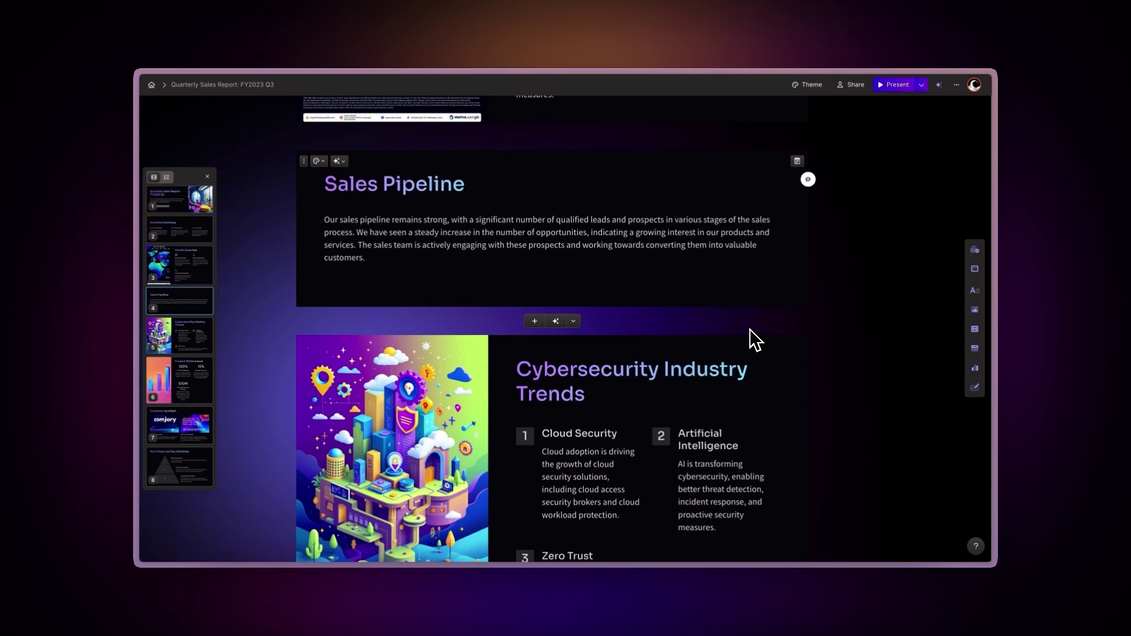
- Paste an Airtable embed below the Sales Pipeline paragraph and add another in Sales CMR via /airtable
click(610, 285)
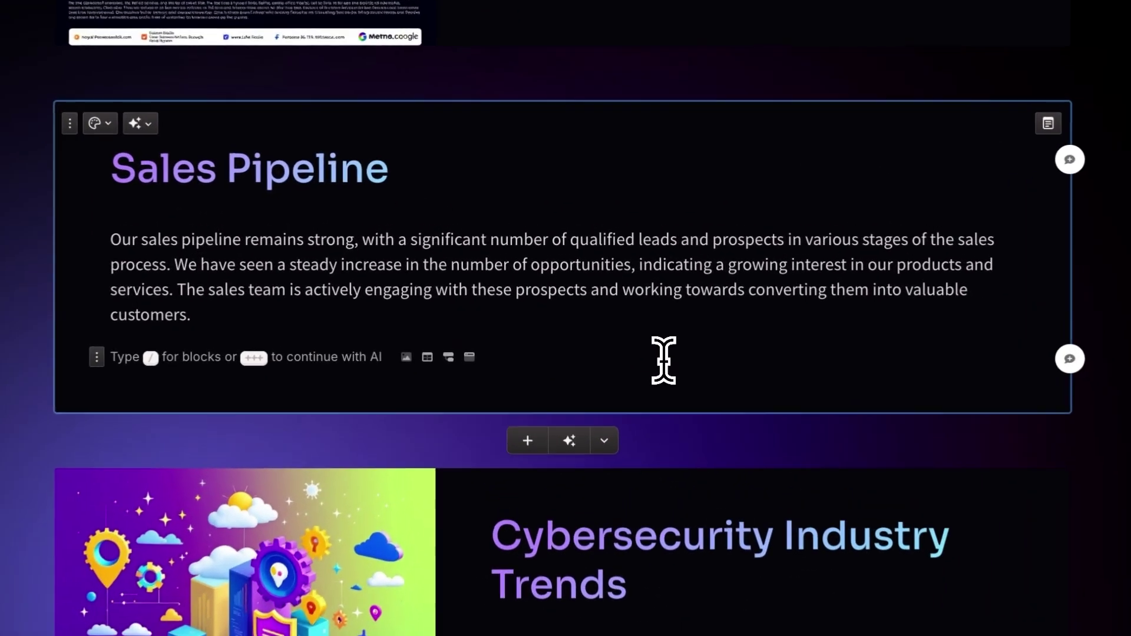
key(super+v)
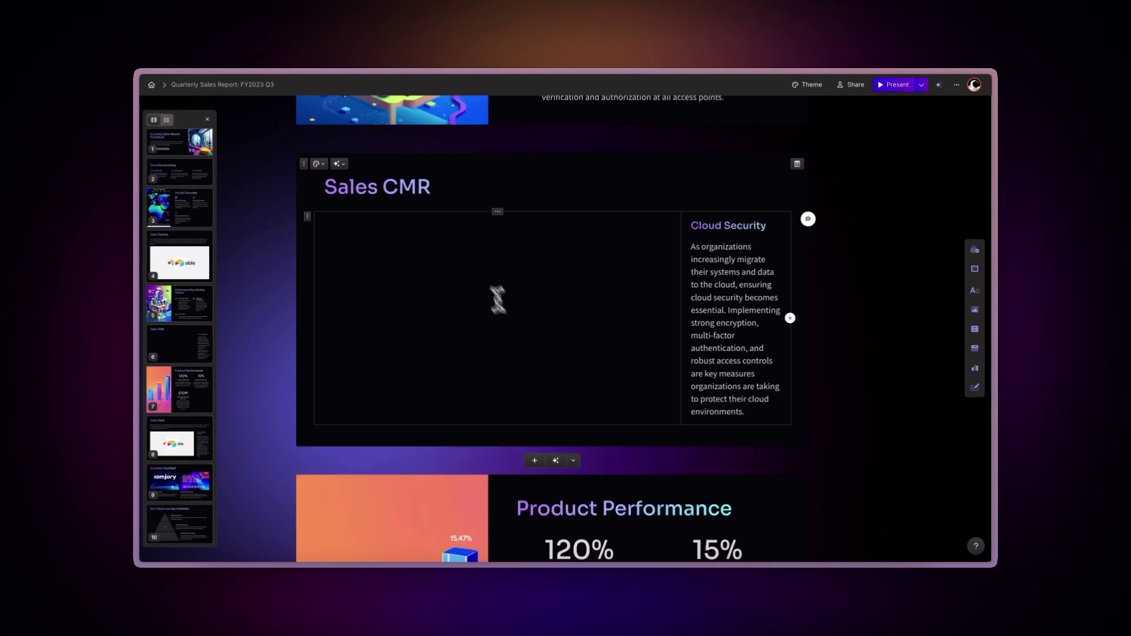
click(454, 235)
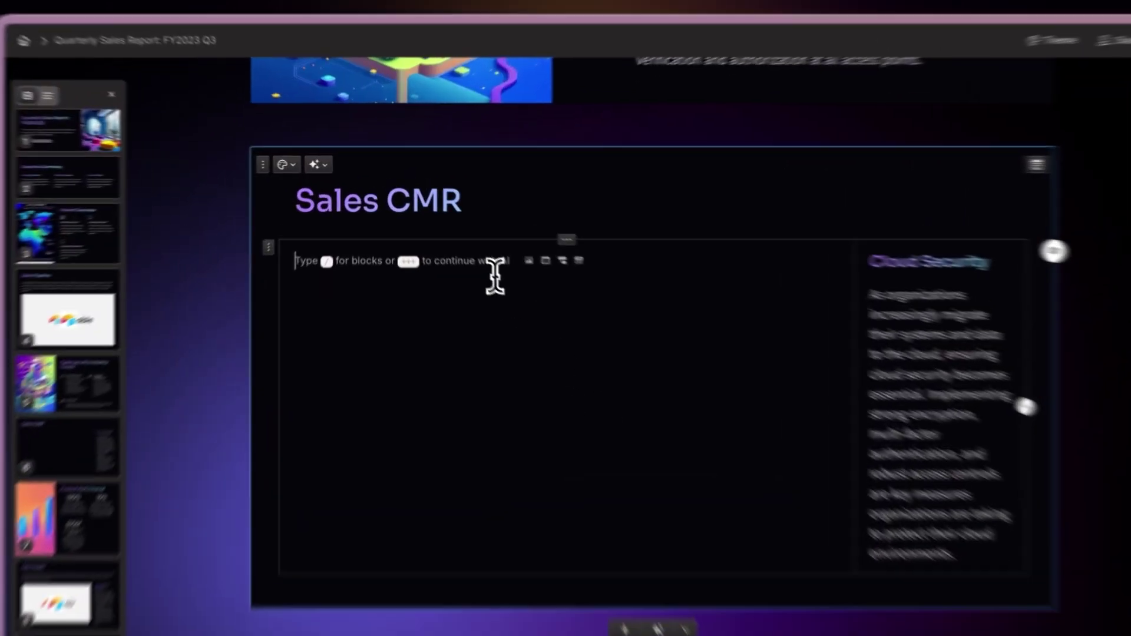
text(/airtab)
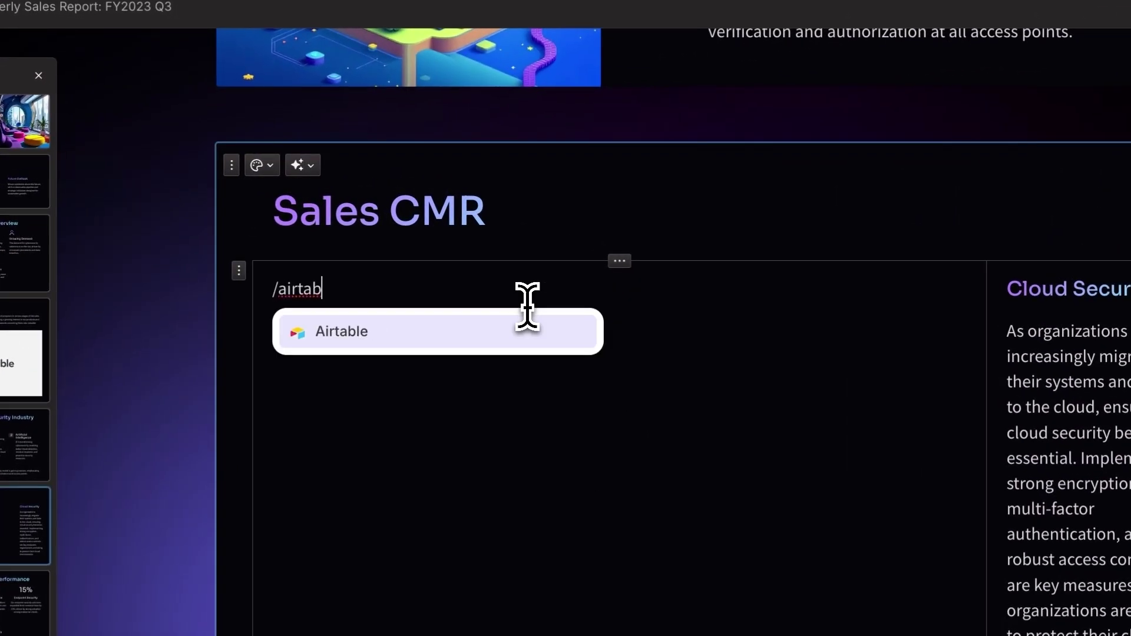
text(le)
click(538, 336)
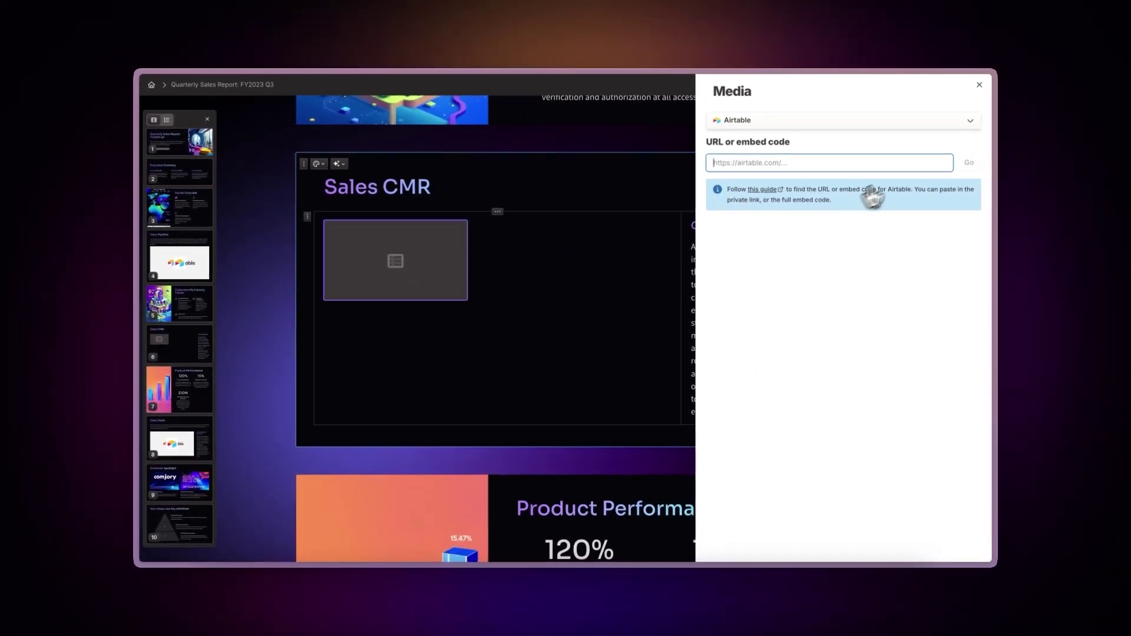
key(Return)
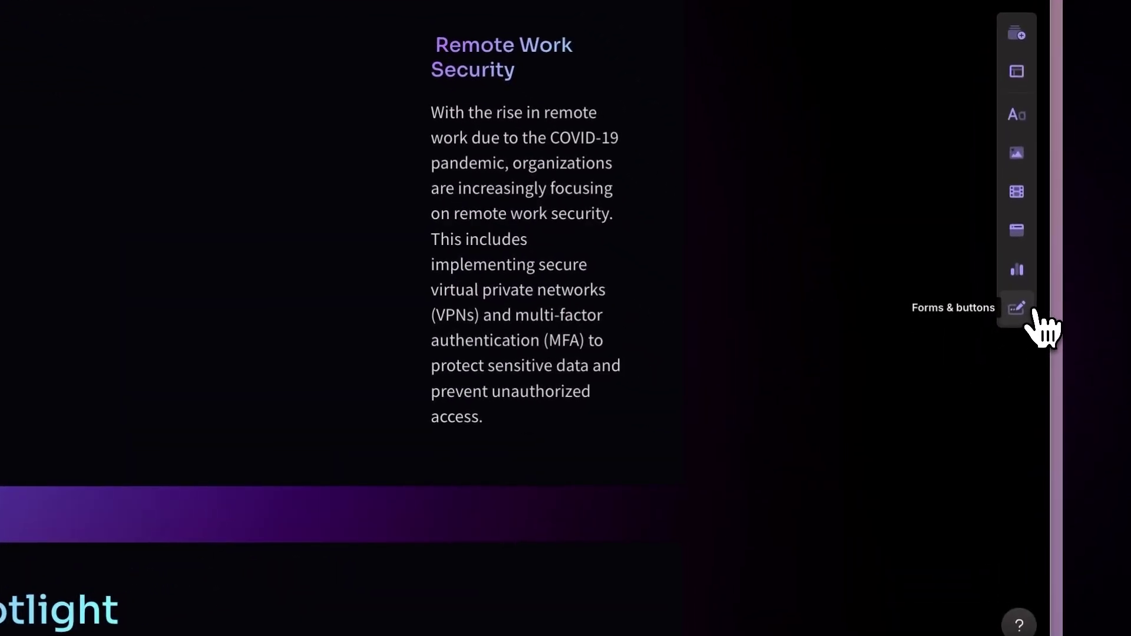
- Drag an Airtable block onto the Sales Deals card and paste the Sales Deals table link
mouse_move(983, 389)
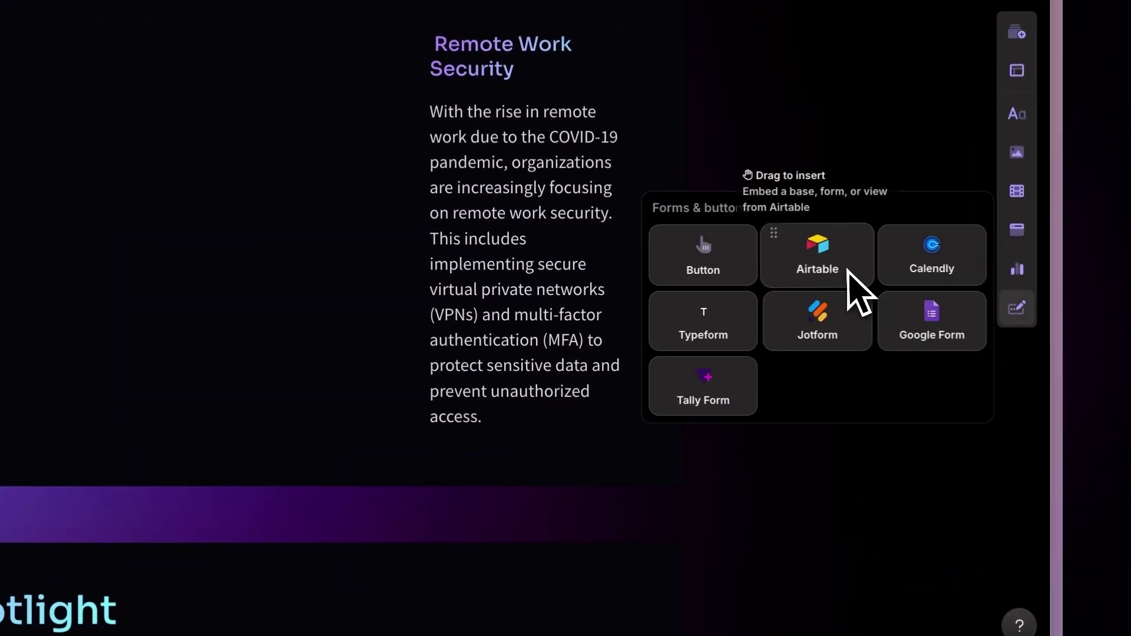
drag(848, 272, 511, 296)
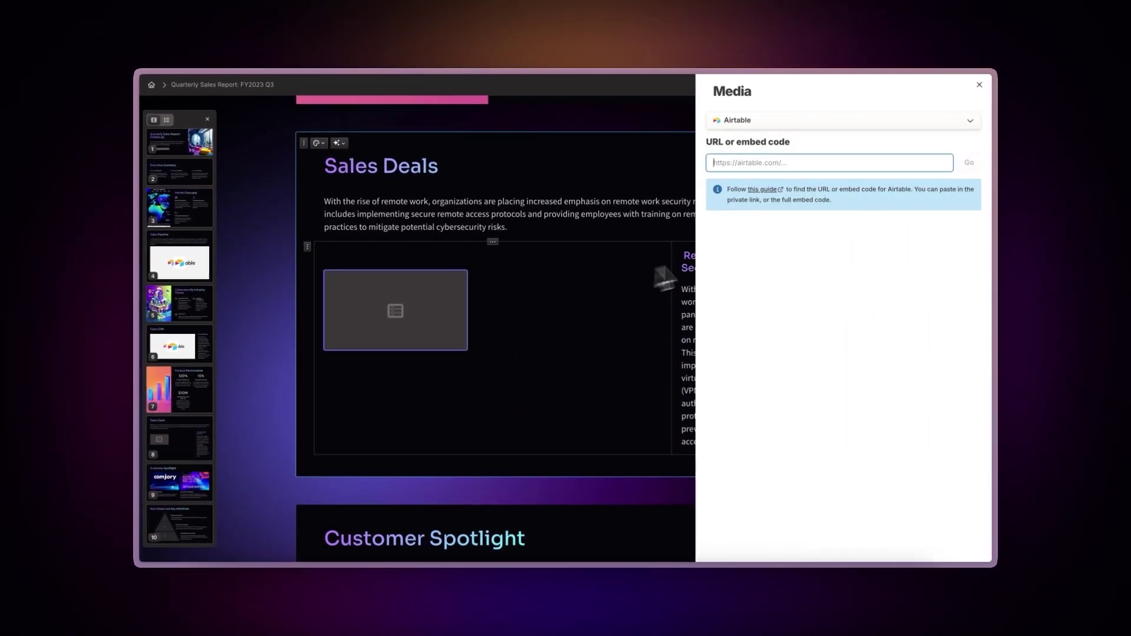
key(ctrl+v)
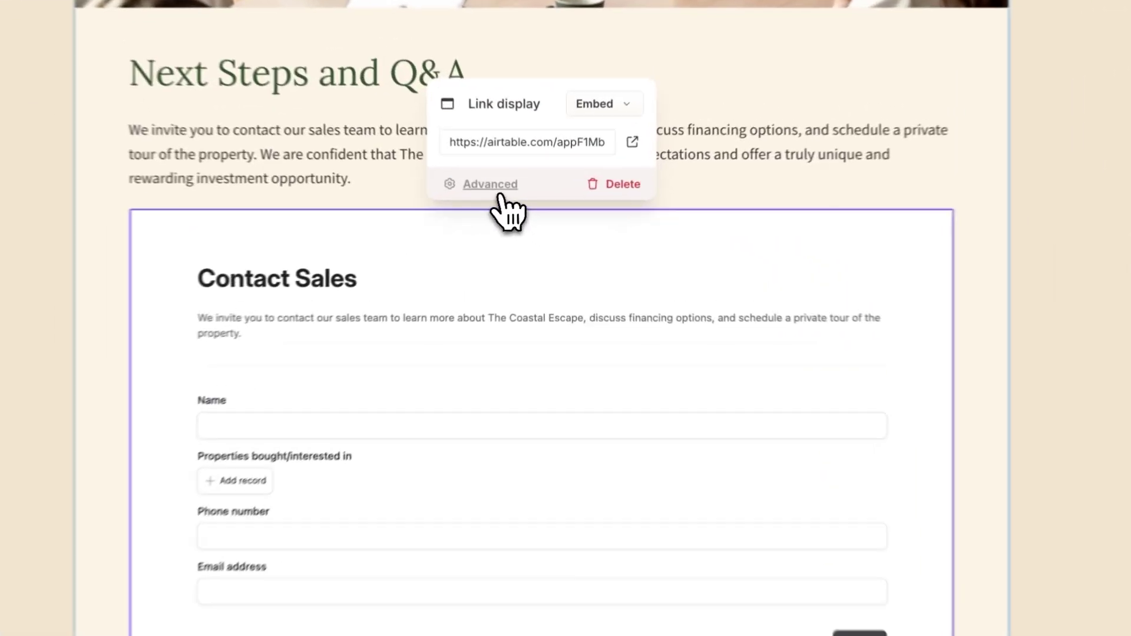
- Give the embedded form the preview title 'Contact Sales' and paste in the sales-team invitation description
click(490, 189)
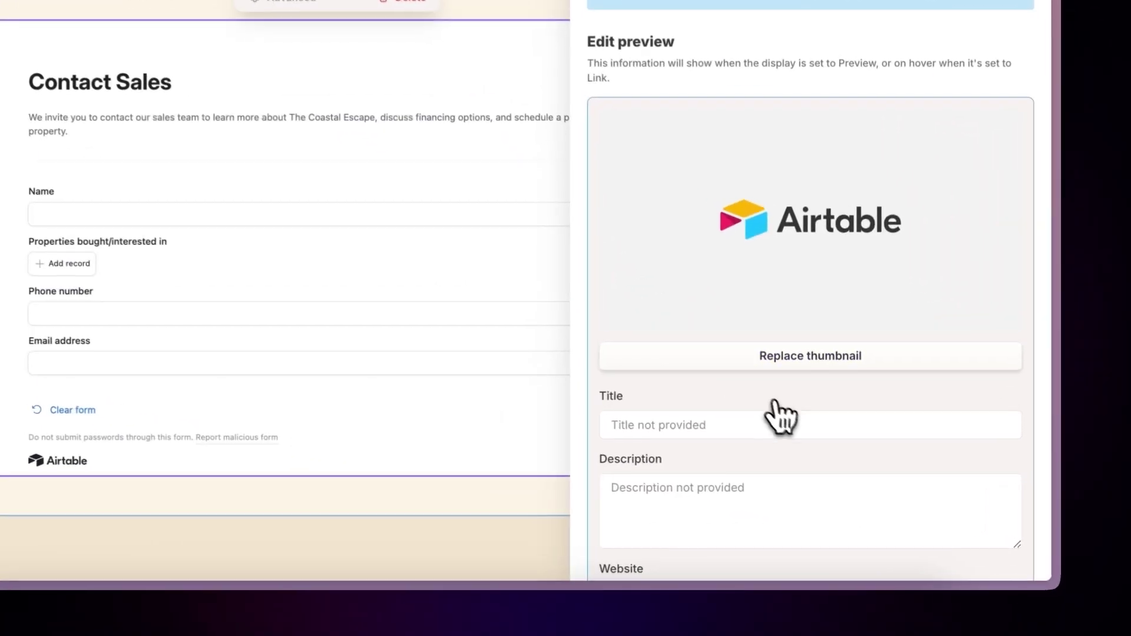
click(784, 422)
text(Contact Sales)
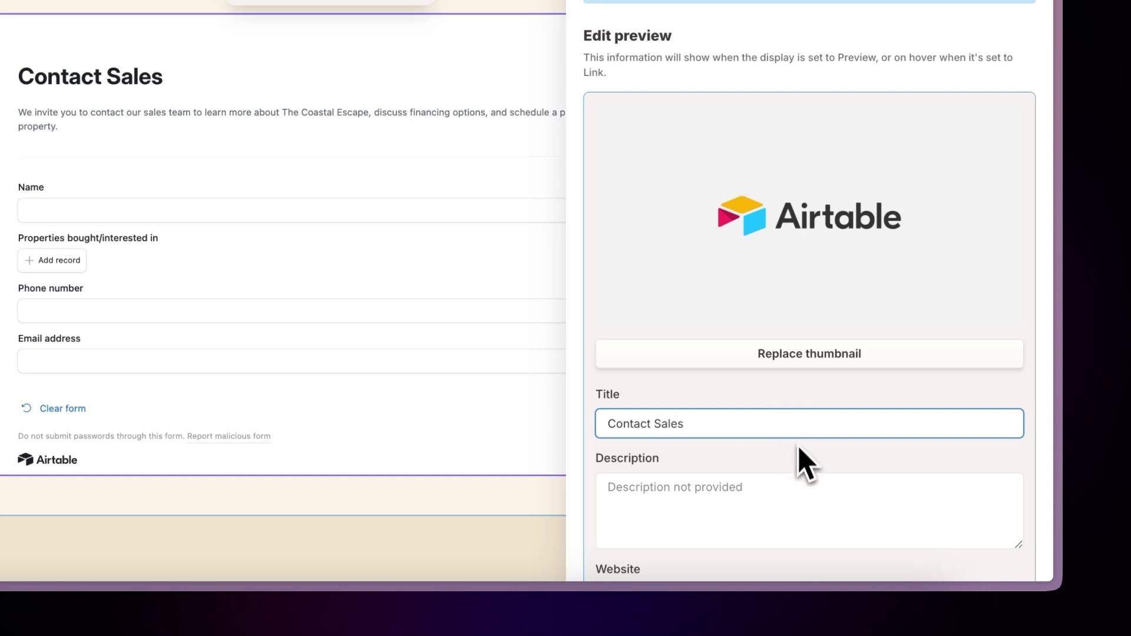
click(821, 510)
text(We invite you to contact our sales team to learn more about The Coastal Escape!)
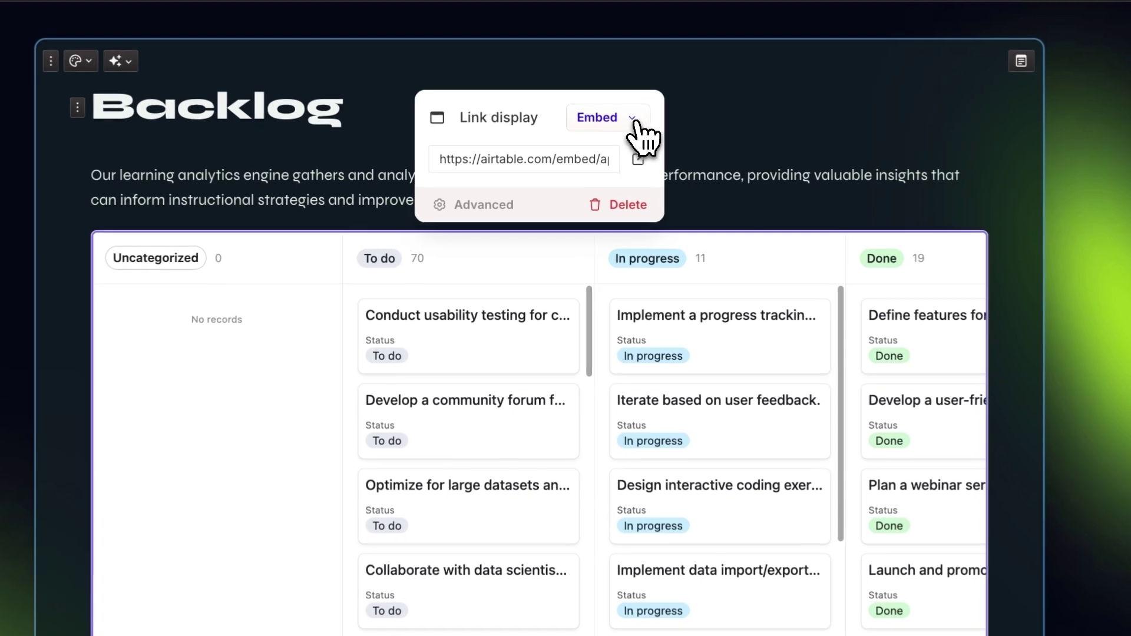
- Cycle the Backlog Airtable block through the Embed, Preview, Button and Link display styles
click(599, 155)
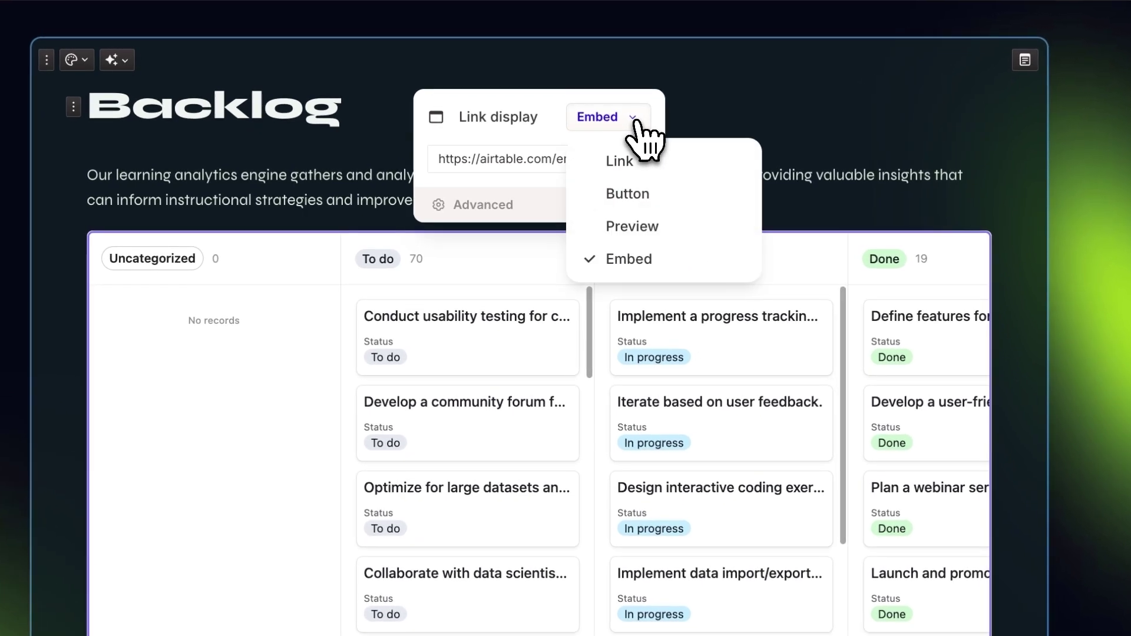
click(689, 271)
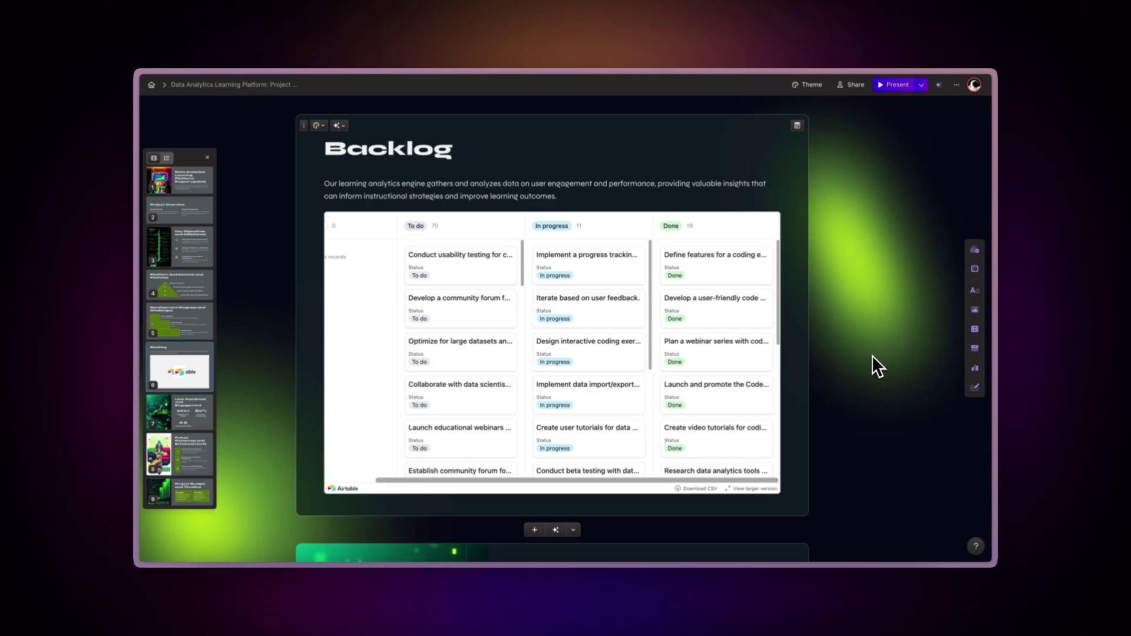
click(649, 200)
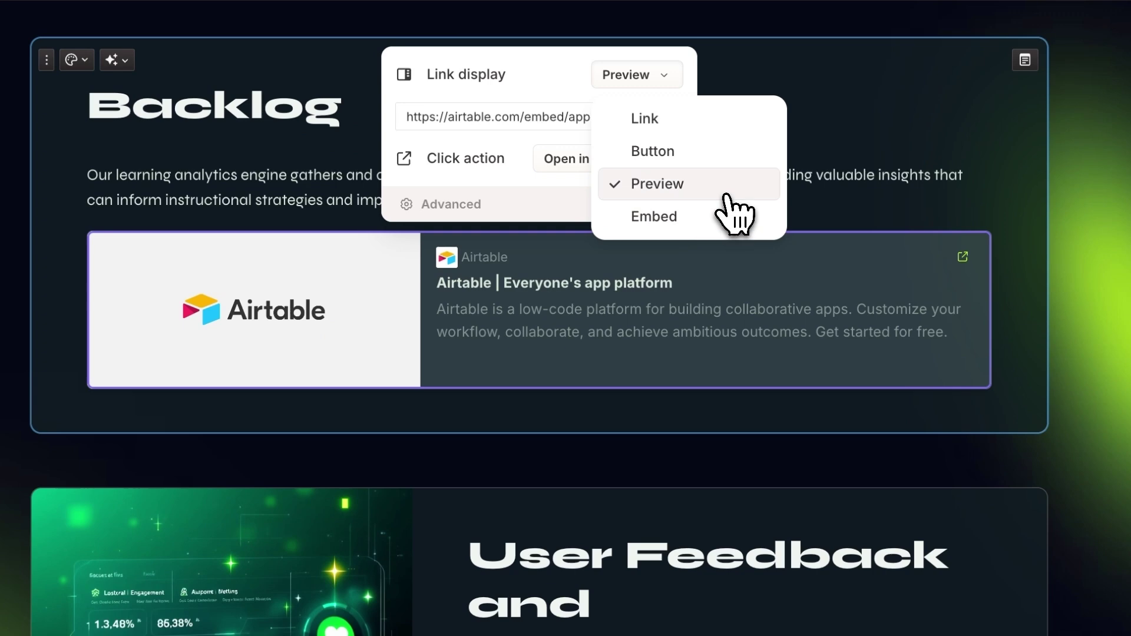
click(839, 256)
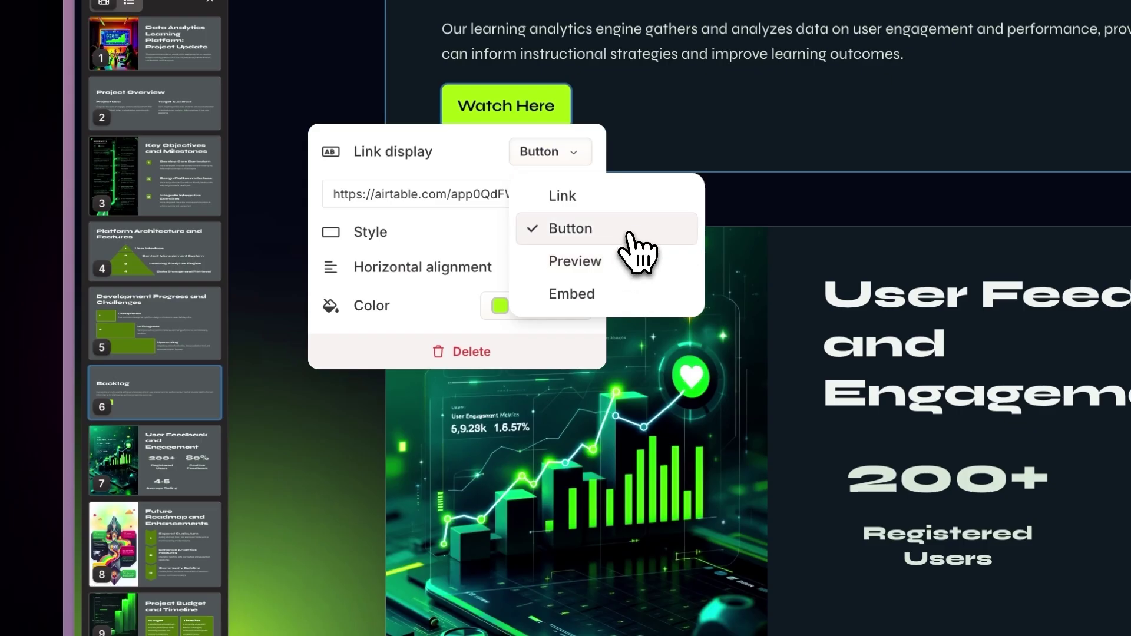
click(881, 276)
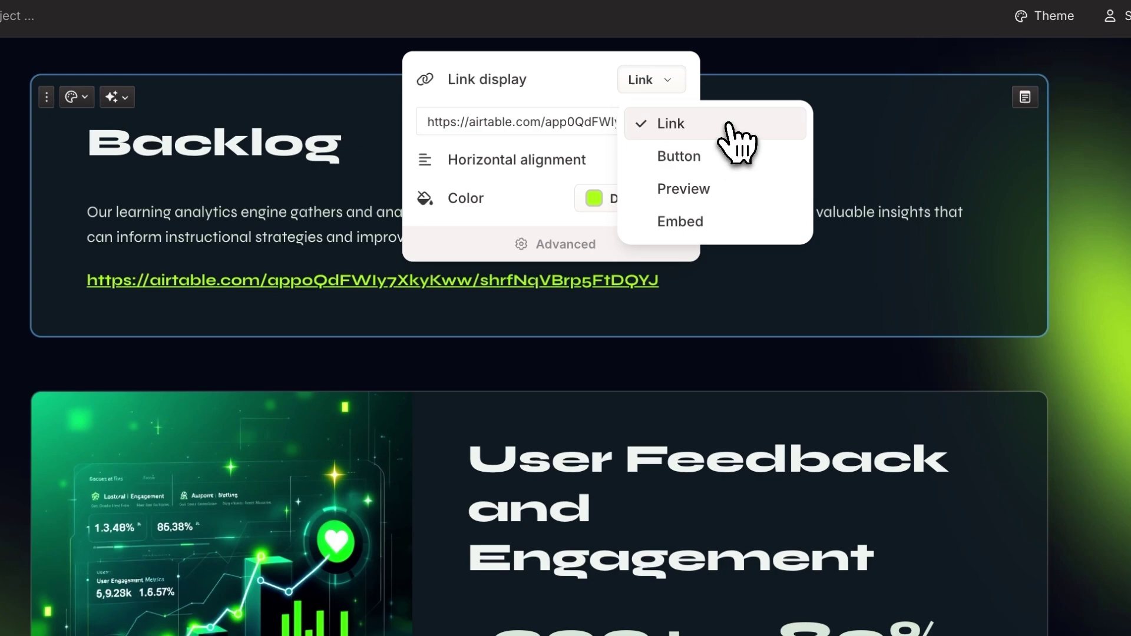
click(840, 274)
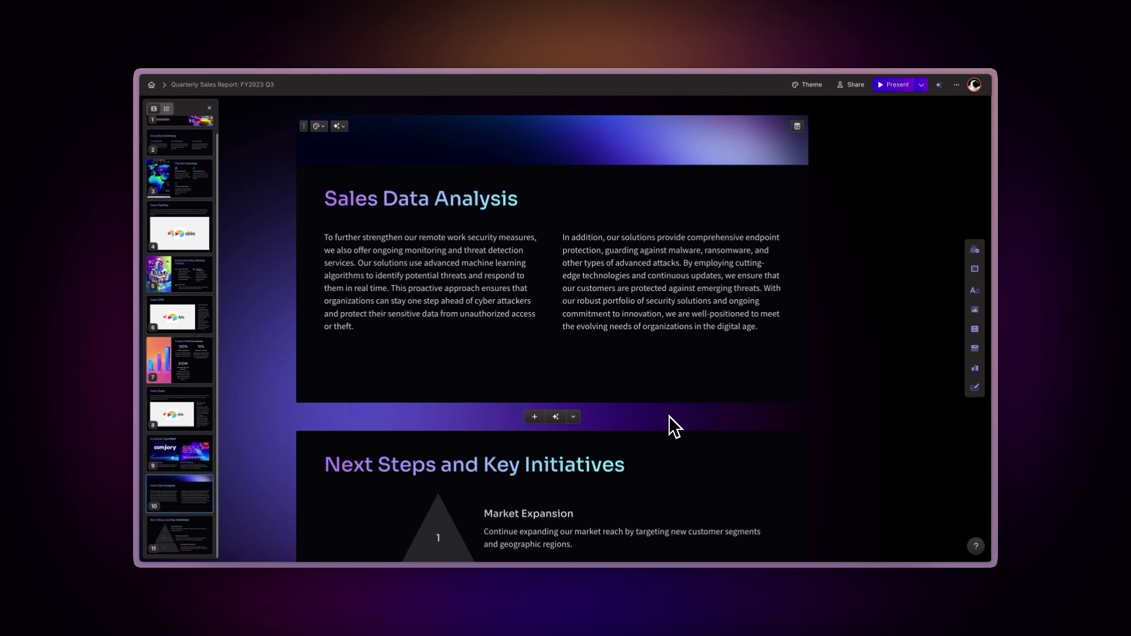
- Paste the Airtable interactions embed link into the Sales Data Analysis right column, then the Sales Deals embed link
click(424, 348)
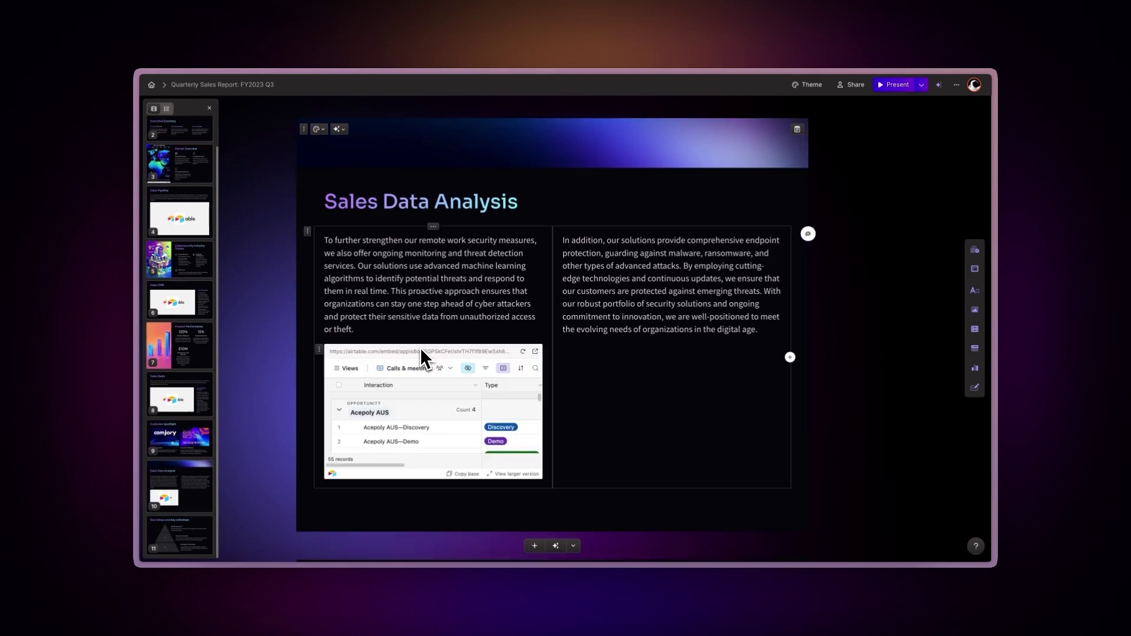
click(602, 354)
key(ctrl+v)
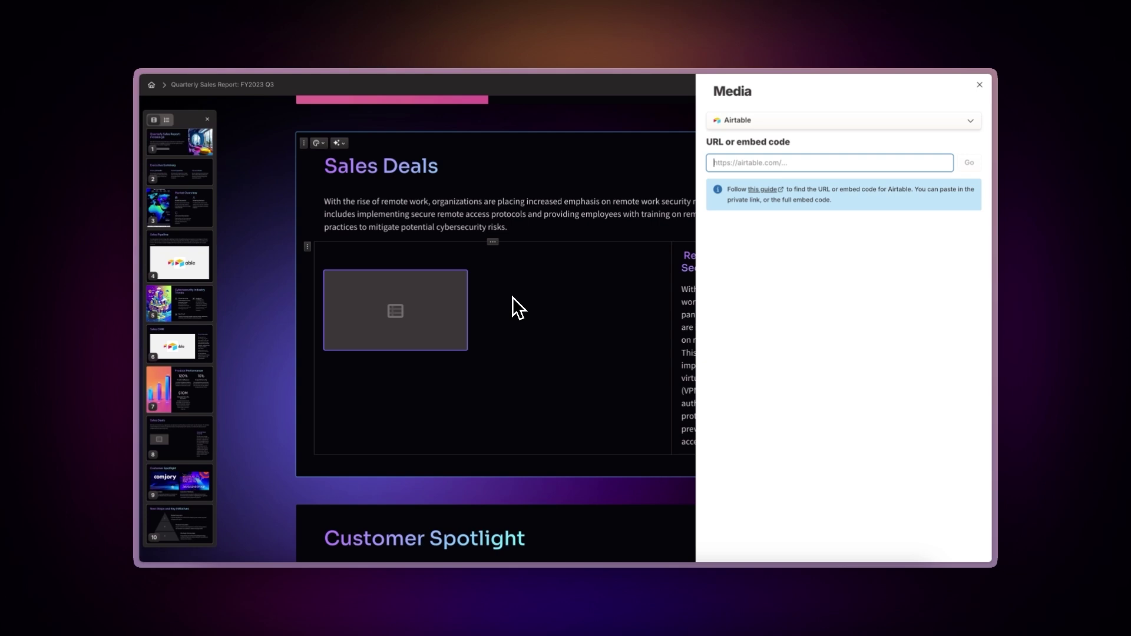
text(https://airtable.com/embed/appuB4sKapllsxV8l/shr4vwmsb0hBiW7UV)
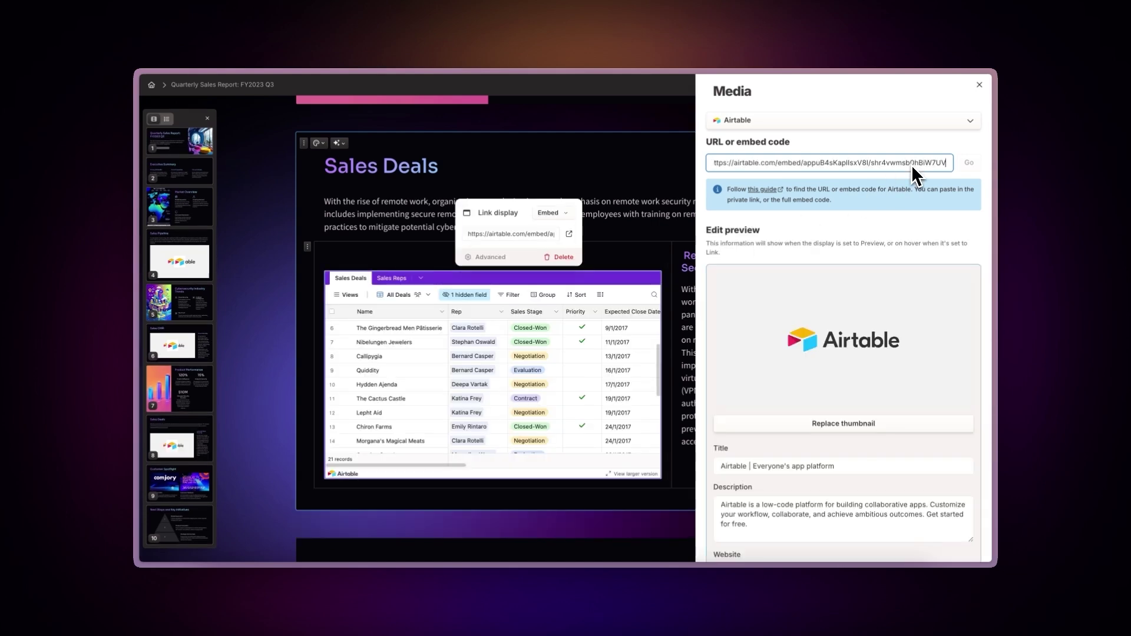